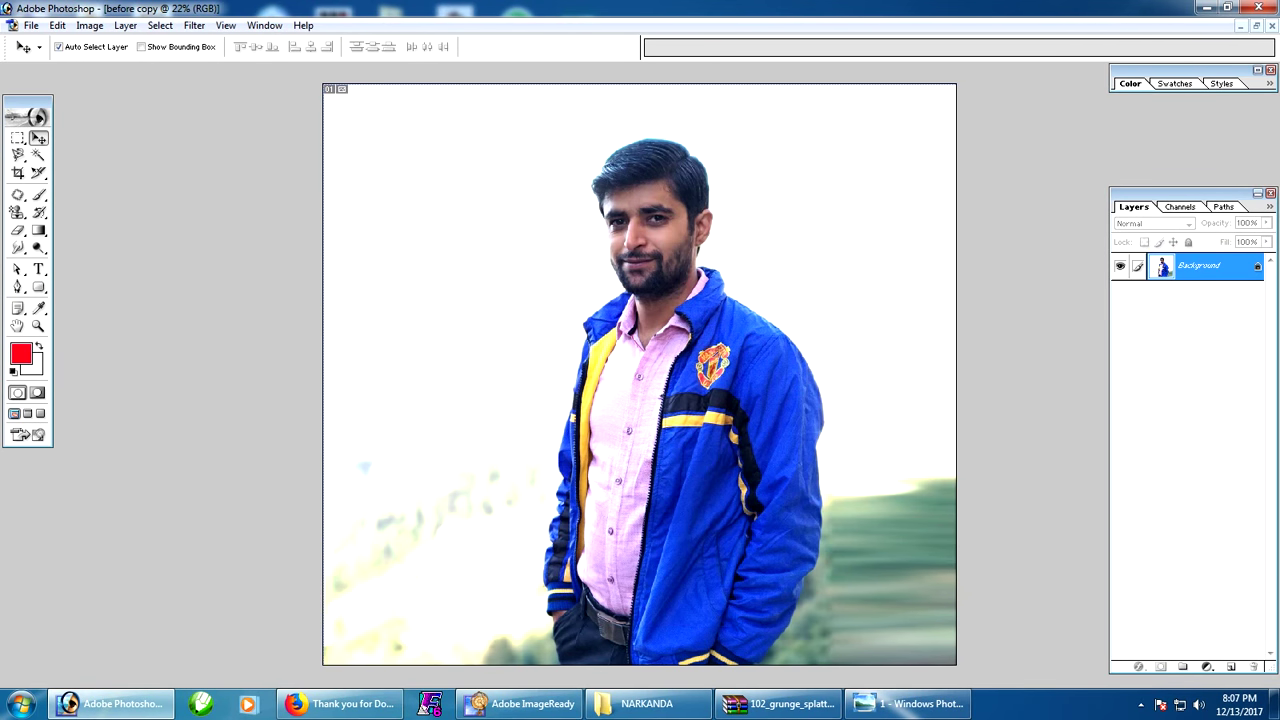
- Apply a Threshold adjustment at level 89 to turn the portrait black-and-white
key(alt+i)
key(Down)
key(Down)
key(Right)
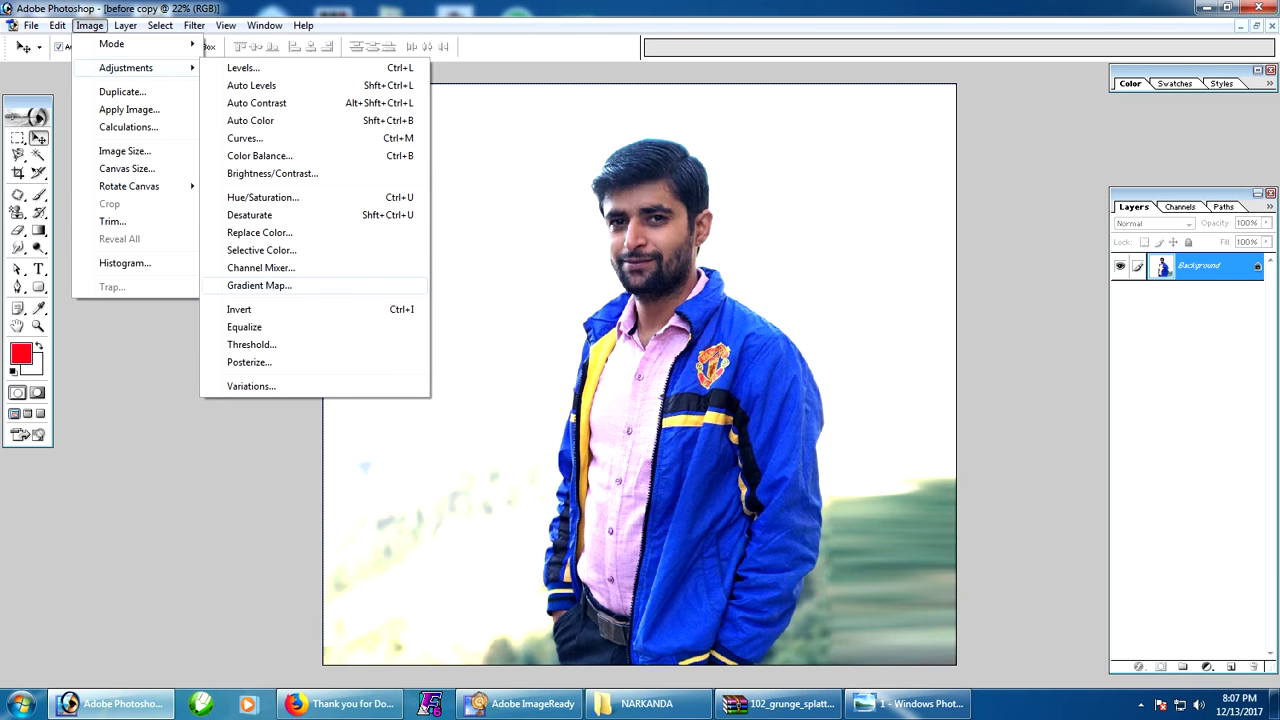
key(Return)
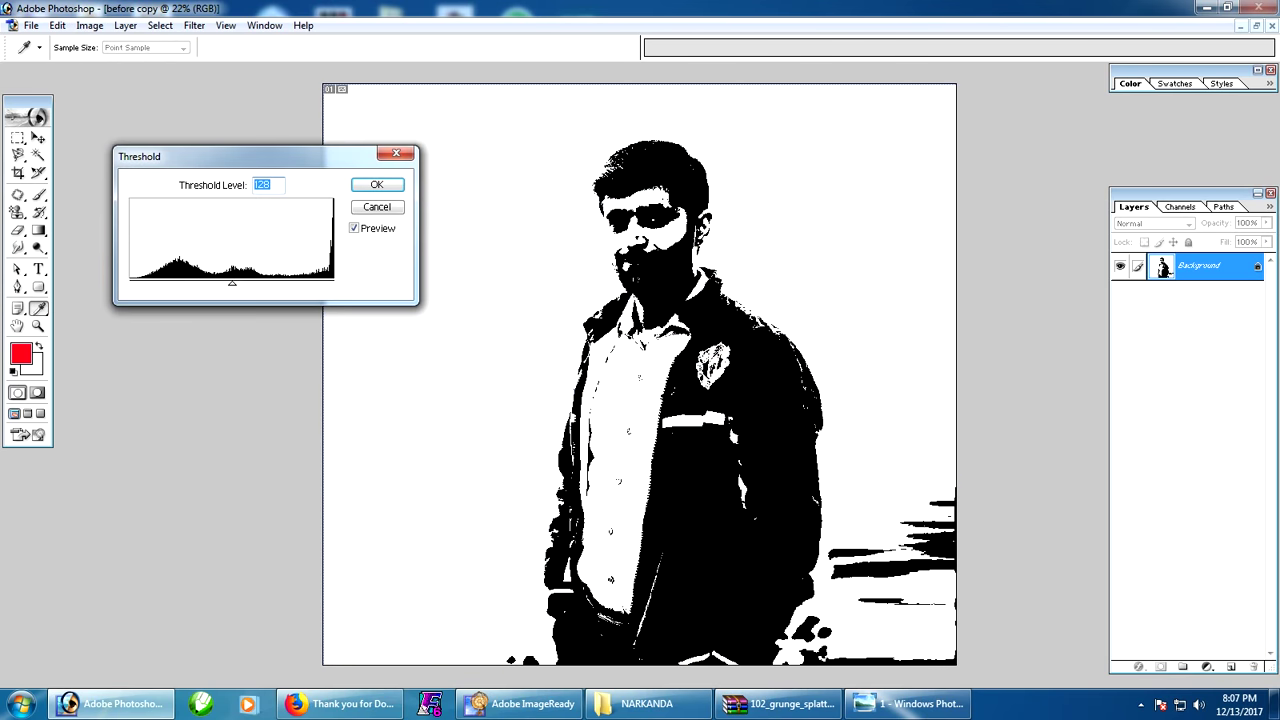
text(90)
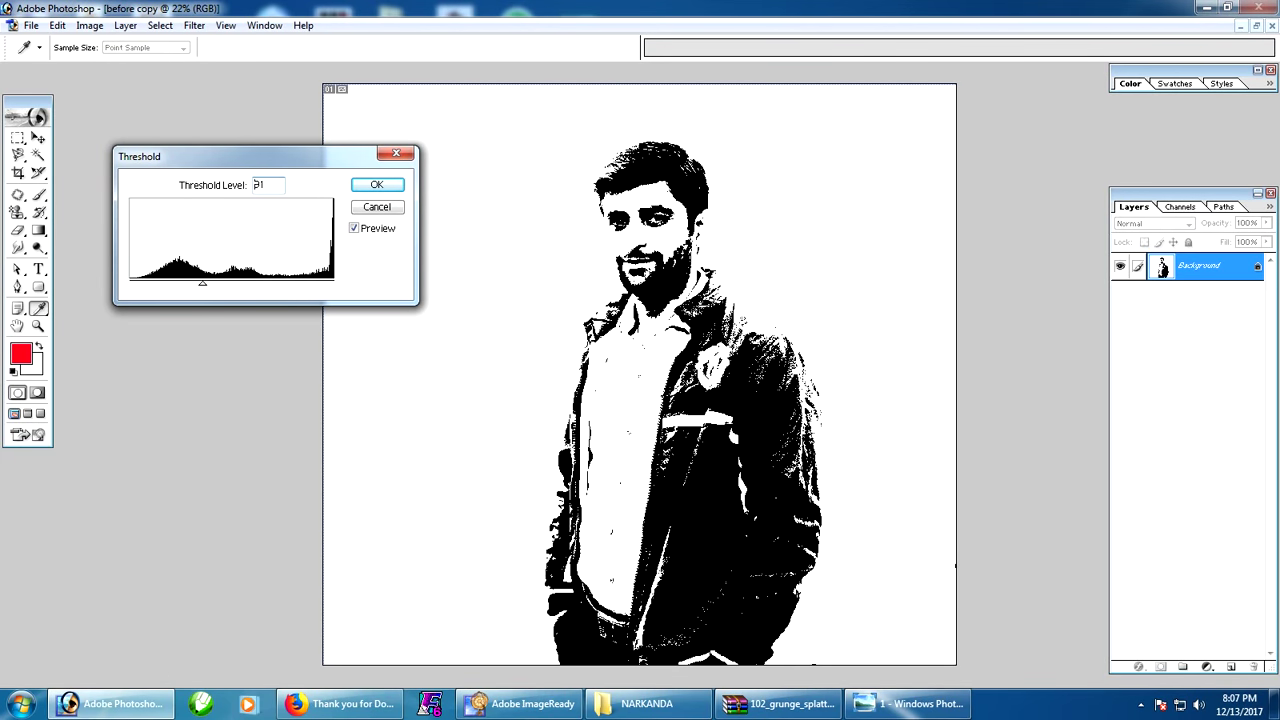
key(Down)
key(Return)
key(v)
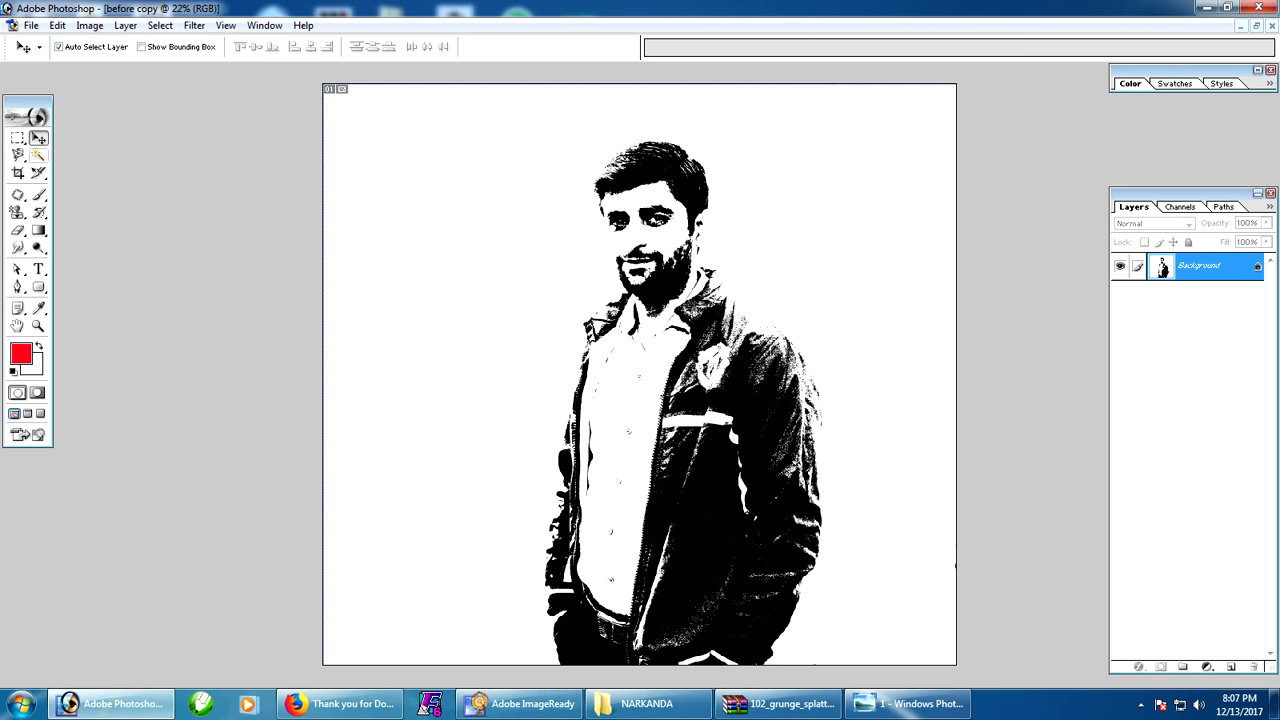
- Select all black figure areas with Magic Wand plus Similar, and copy them
click(38, 155)
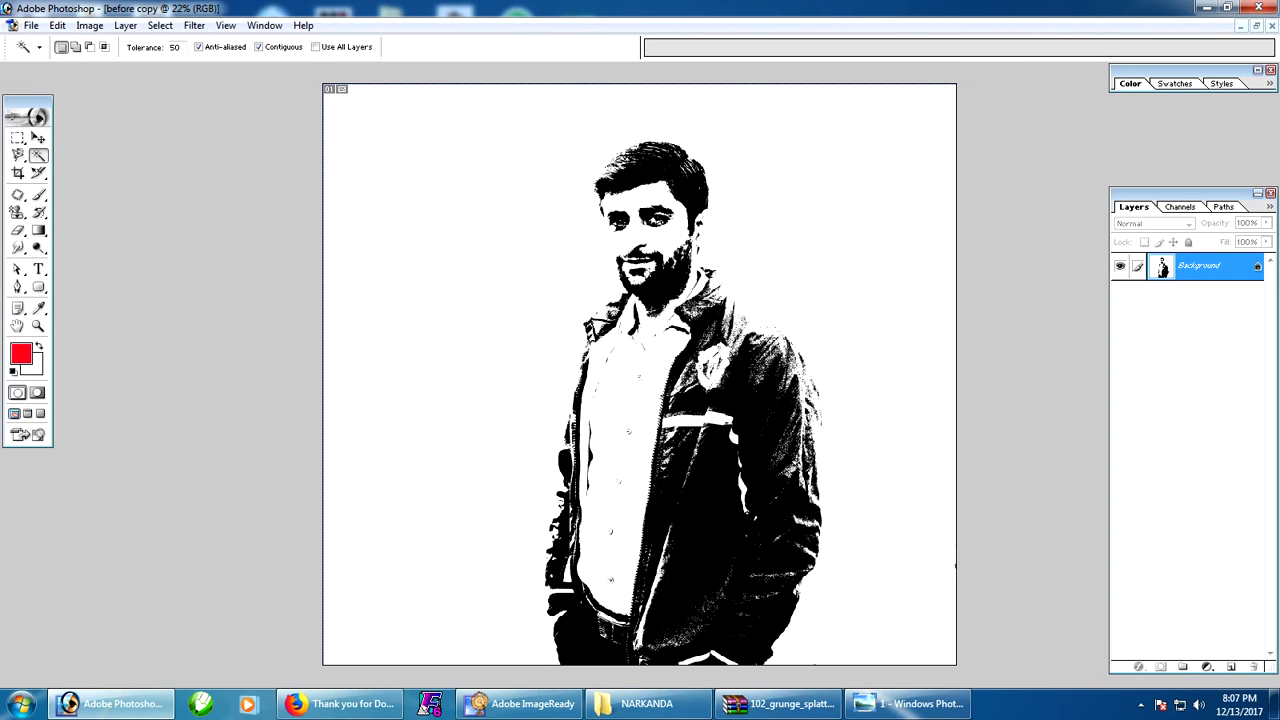
right_click(713, 214)
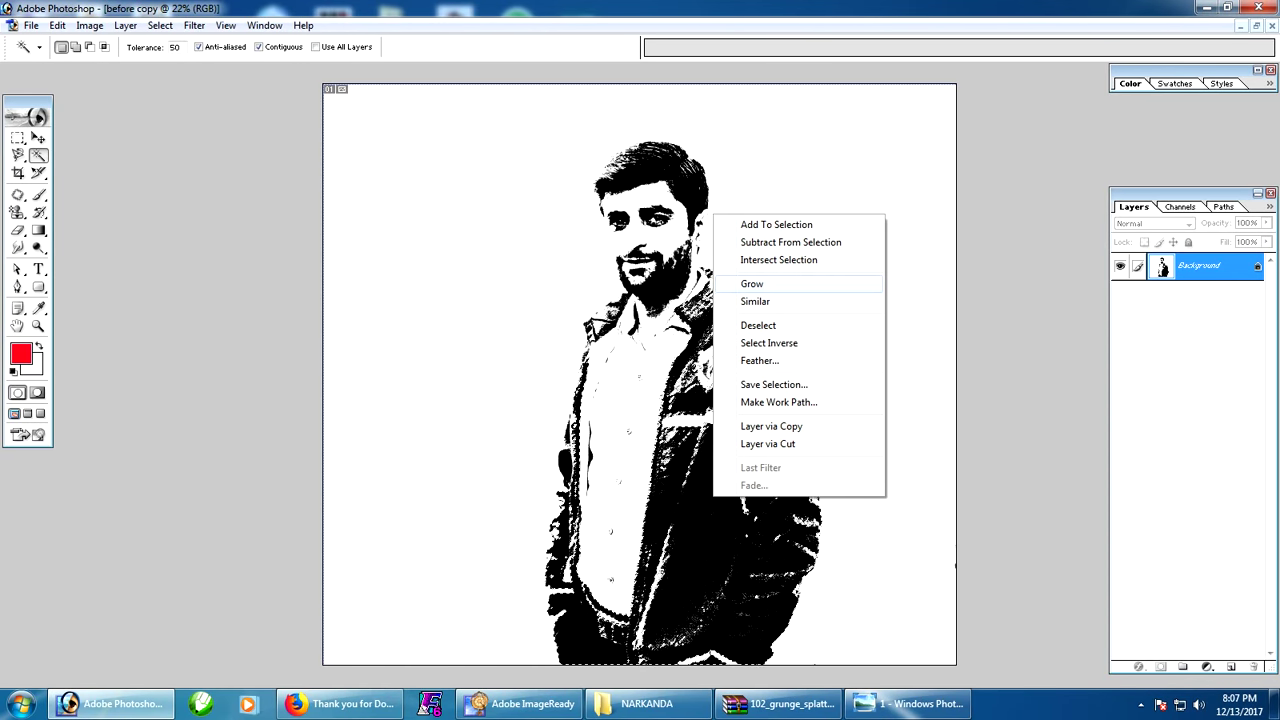
click(755, 301)
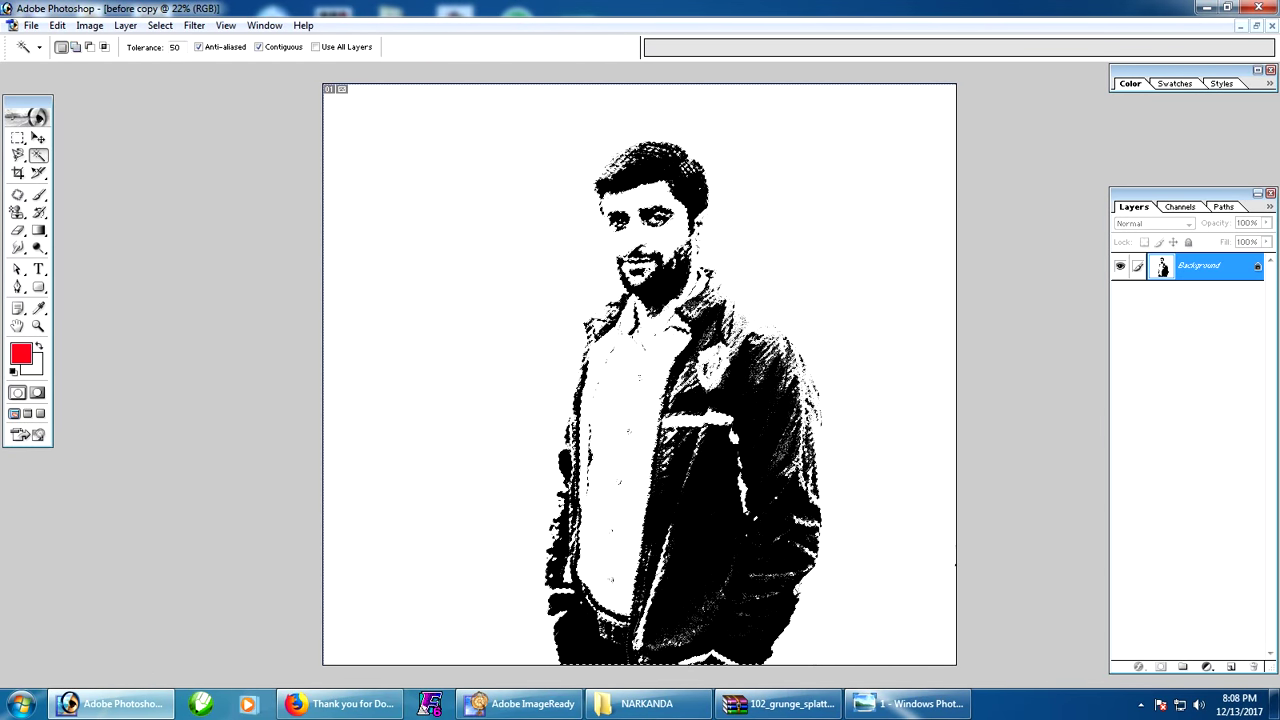
click(57, 25)
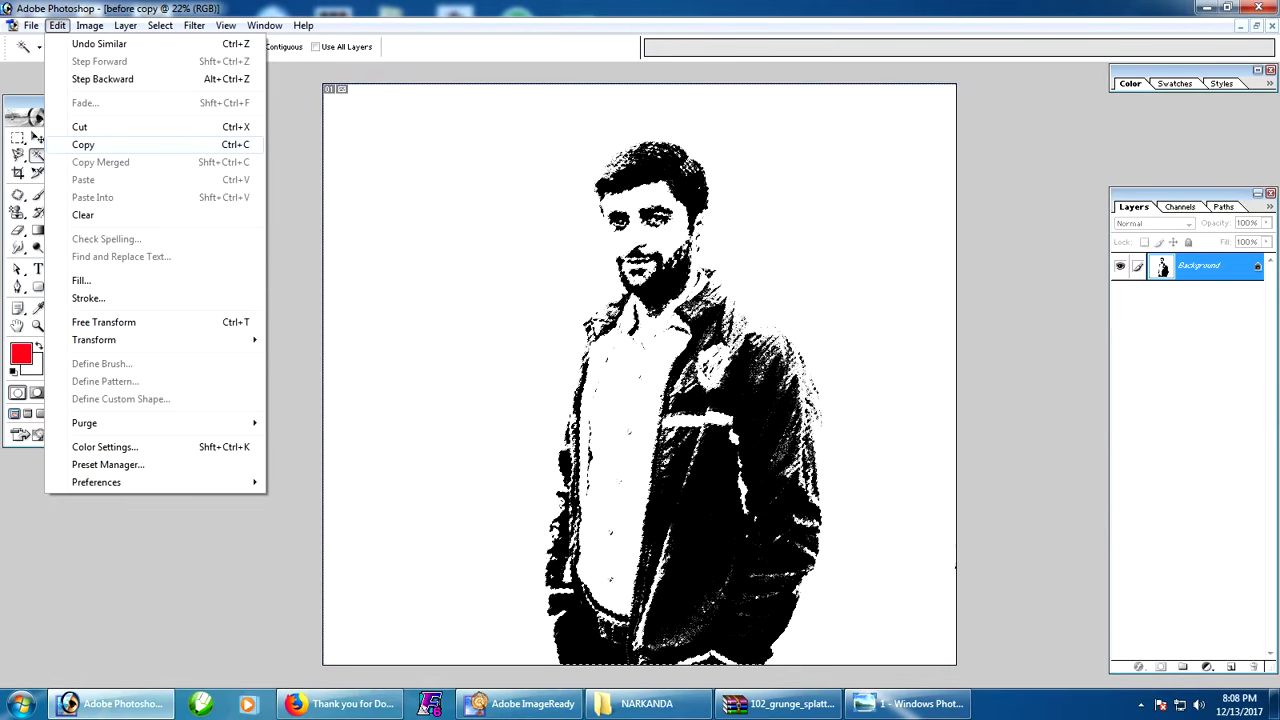
key(Return)
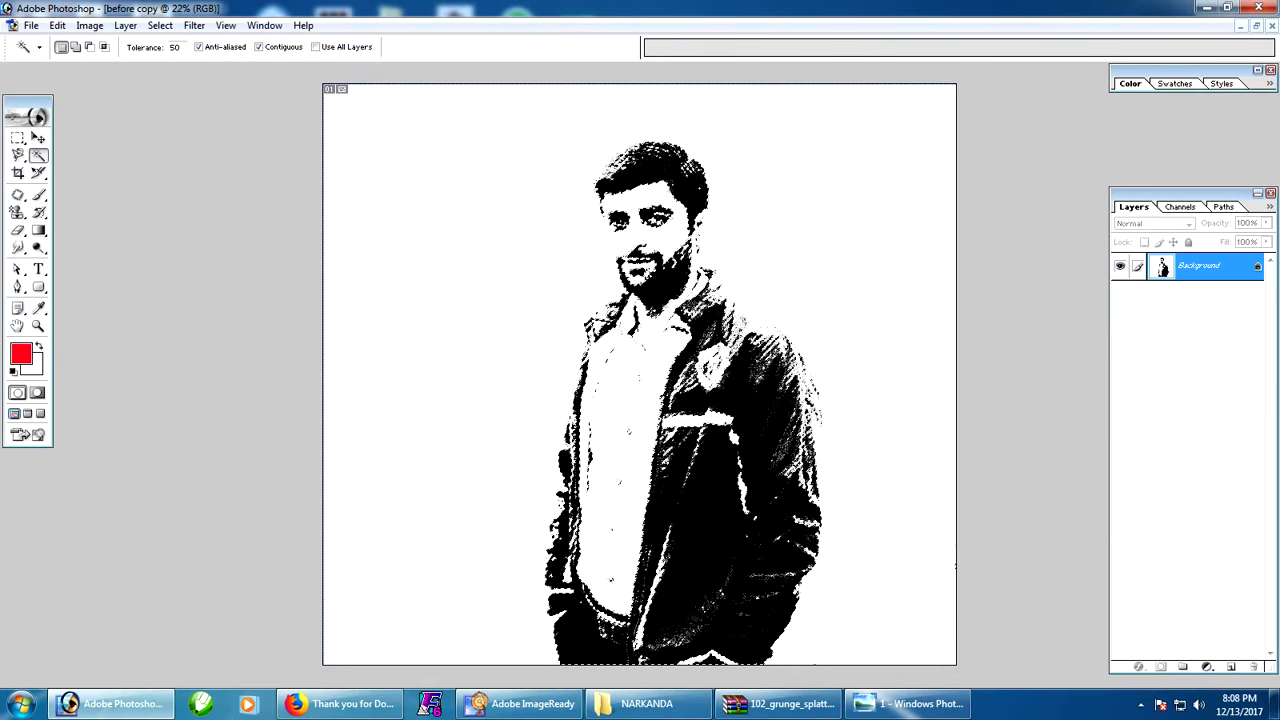
key(alt+f)
key(Right)
key(Left)
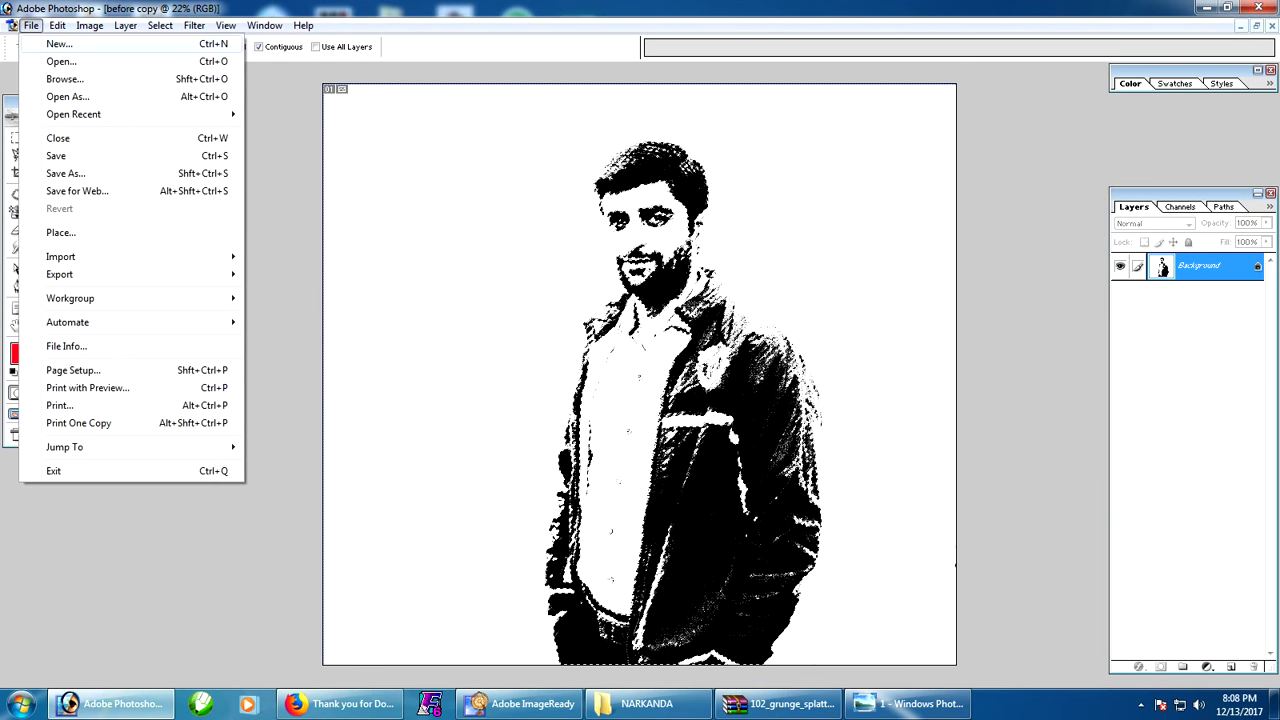
- Paste the copied figure into a new transparent document, then nudge it right and down
key(ctrl+n)
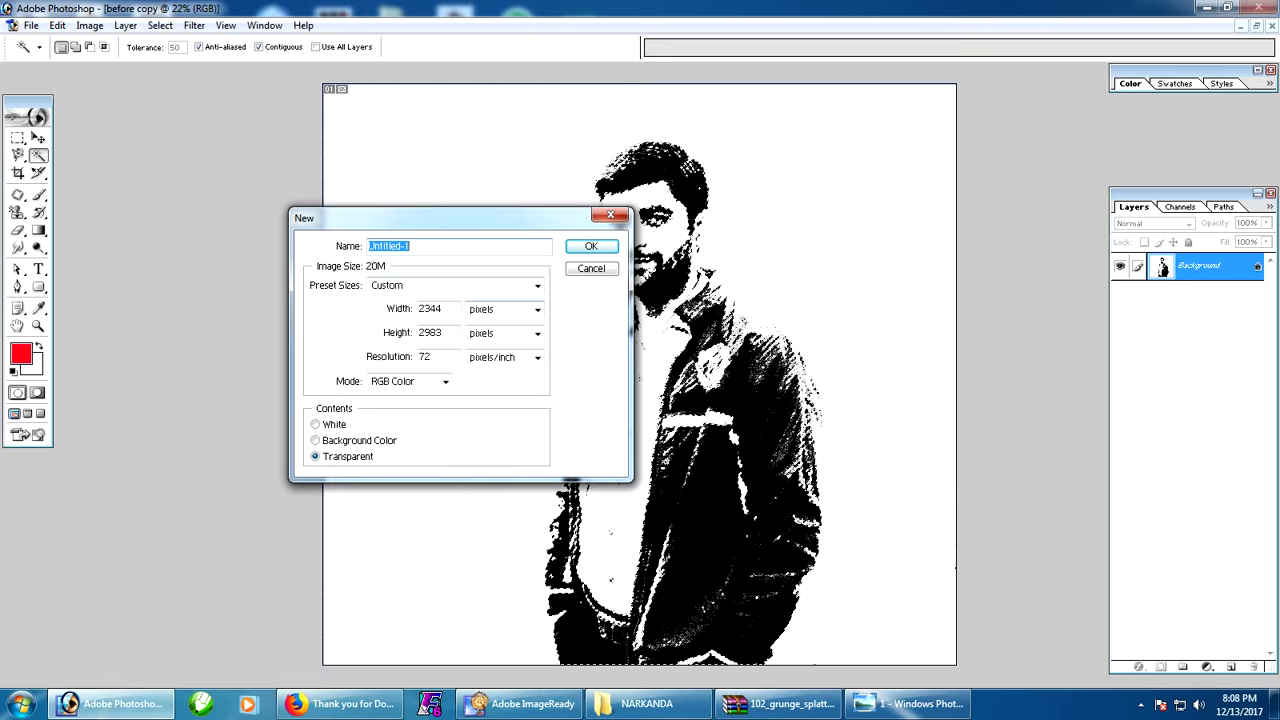
key(Return)
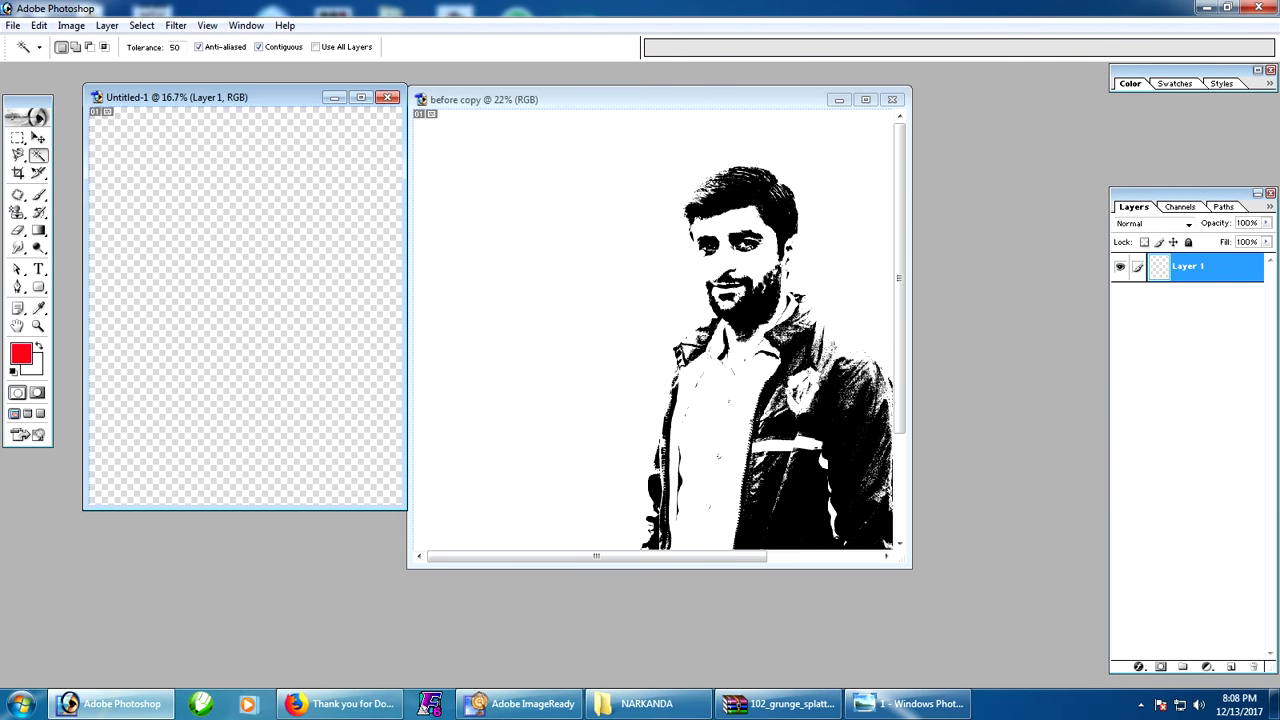
click(38, 25)
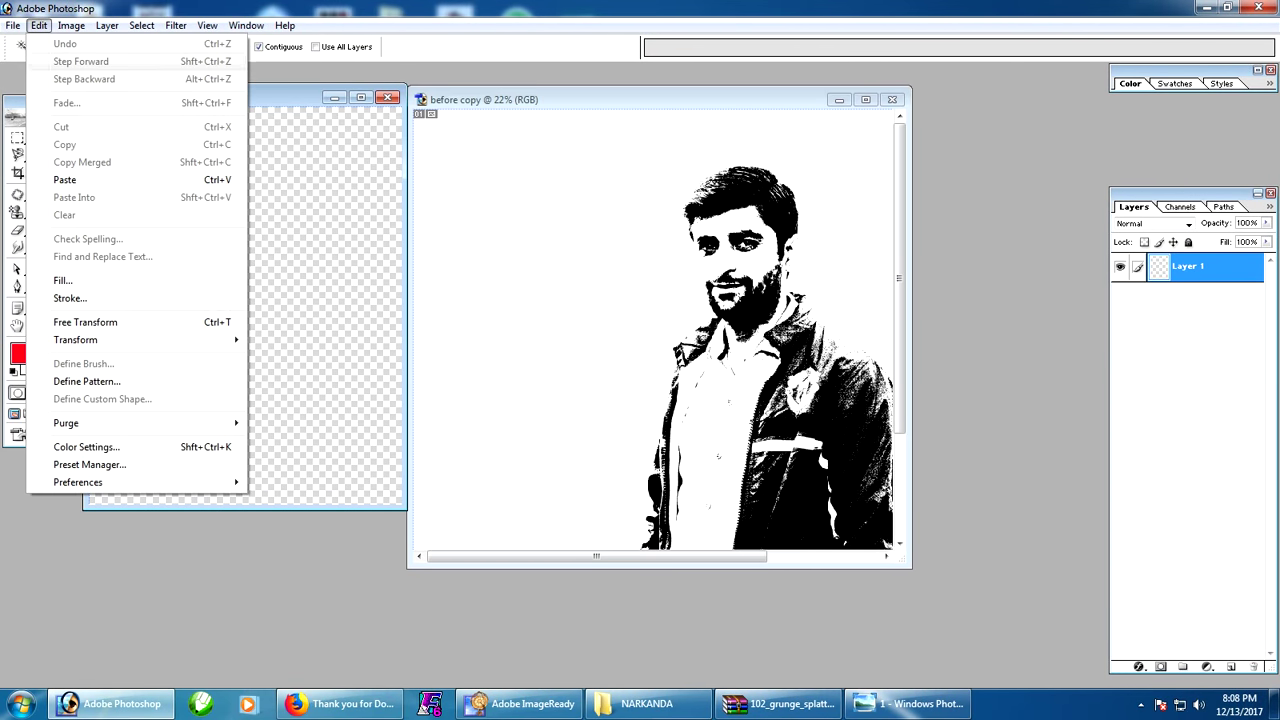
click(60, 181)
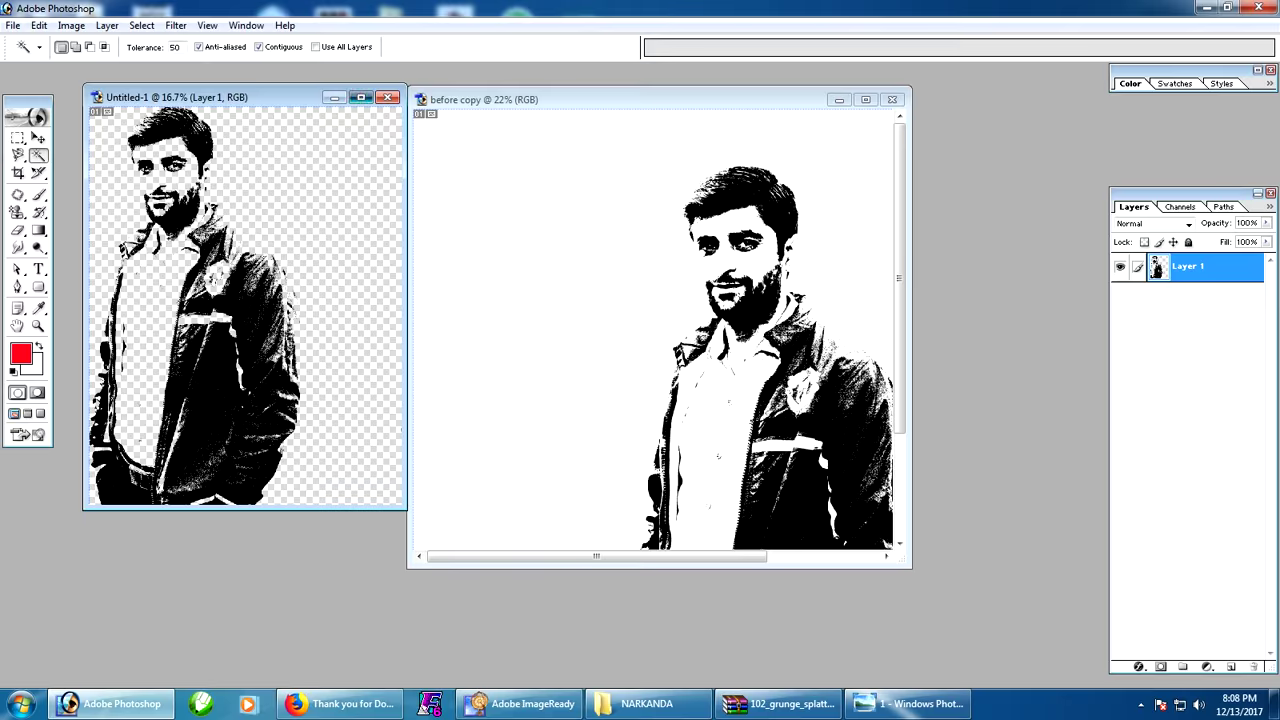
click(361, 97)
key(v)
drag(580, 380, 643, 380)
key(Down)
key(Down)
key(Down)
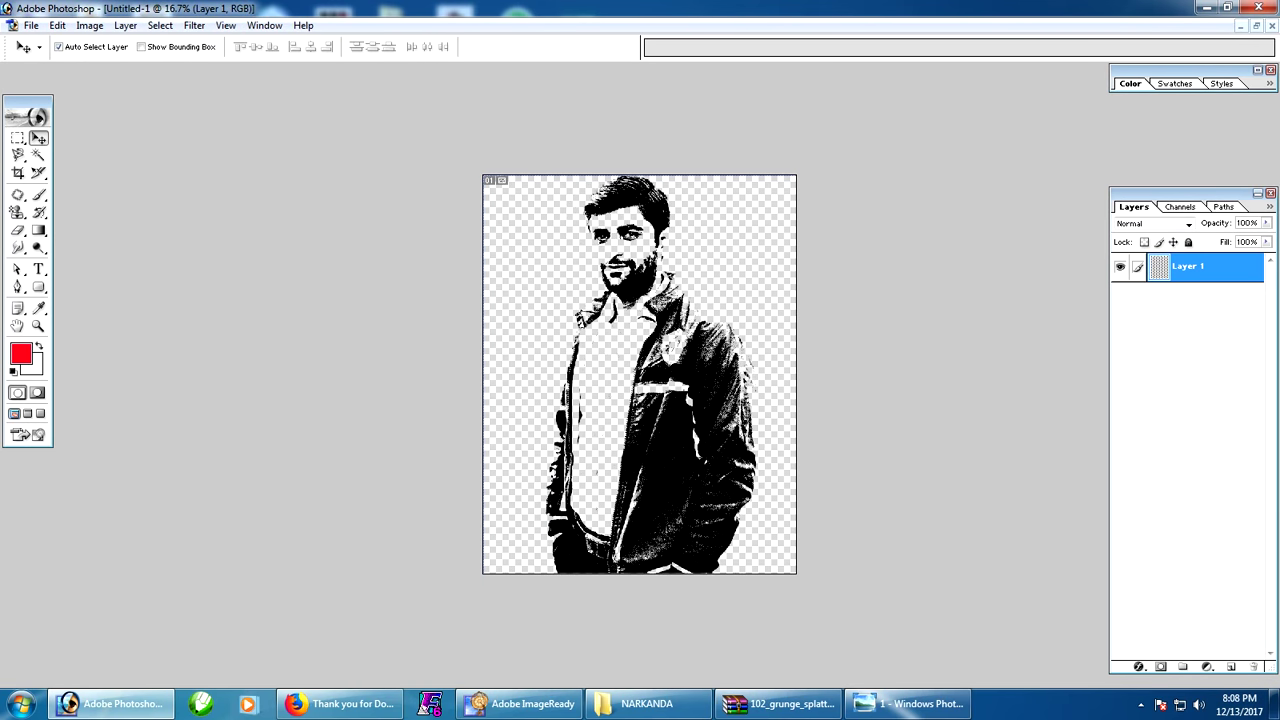
- Widen the canvas to 50 inches with Canvas Size
click(89, 25)
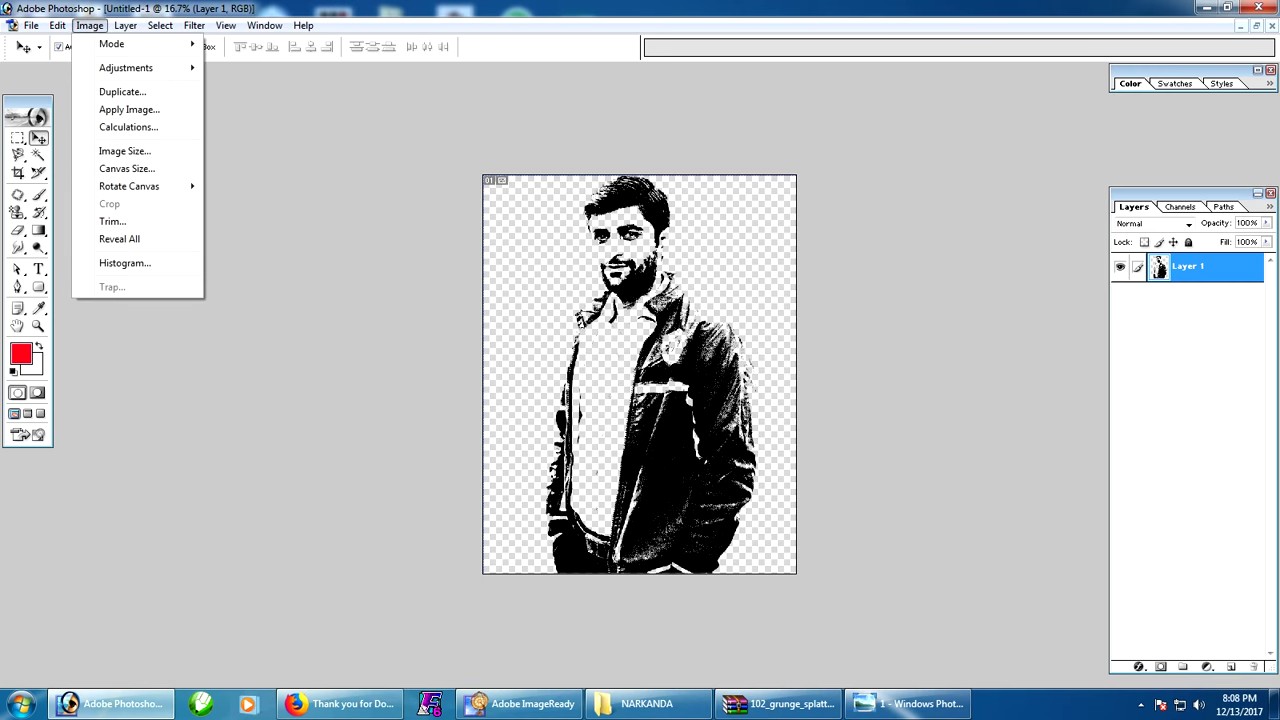
click(126, 168)
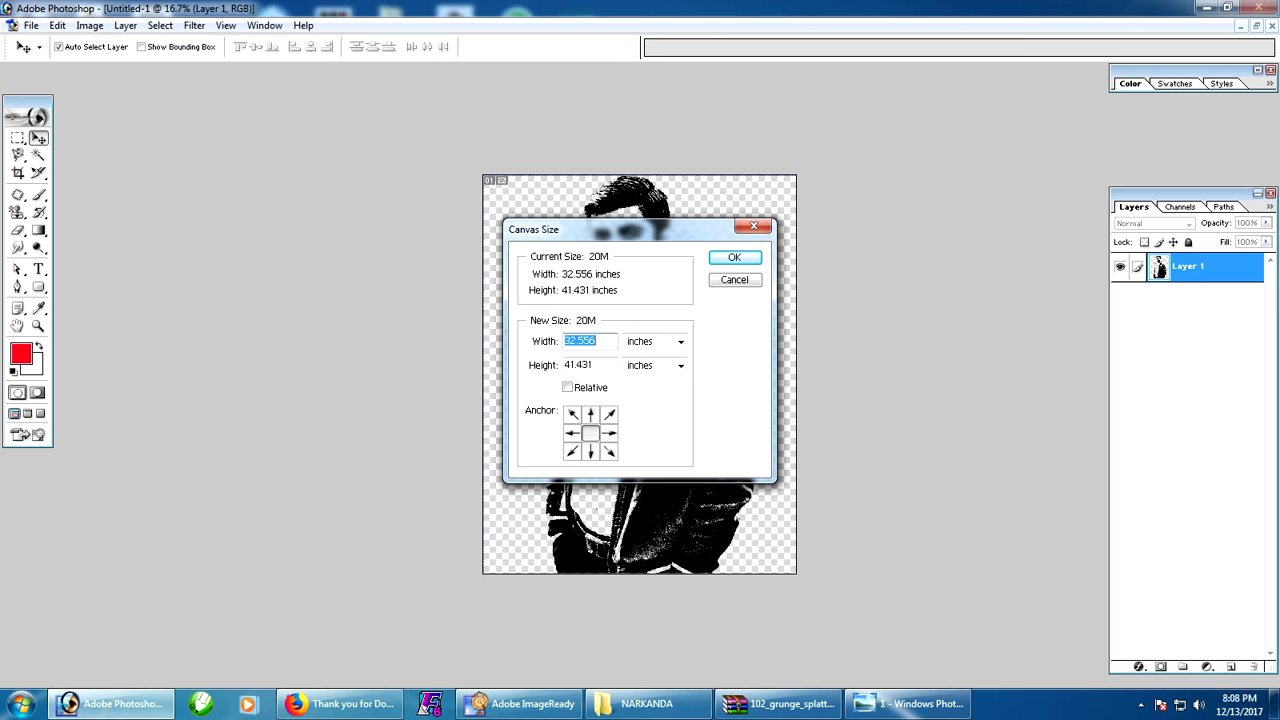
text(50)
key(Return)
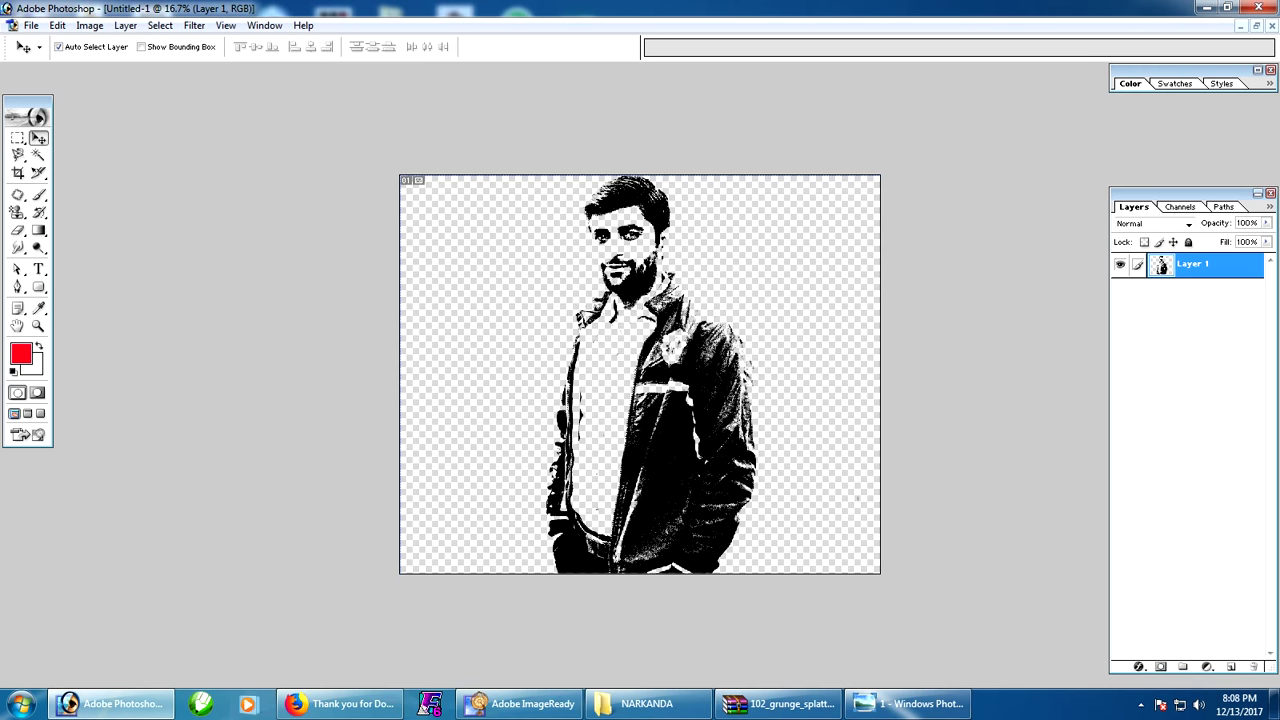
- Open the red-and-blue wave picture from Photo Viewer in Photoshop
click(905, 703)
right_click(638, 298)
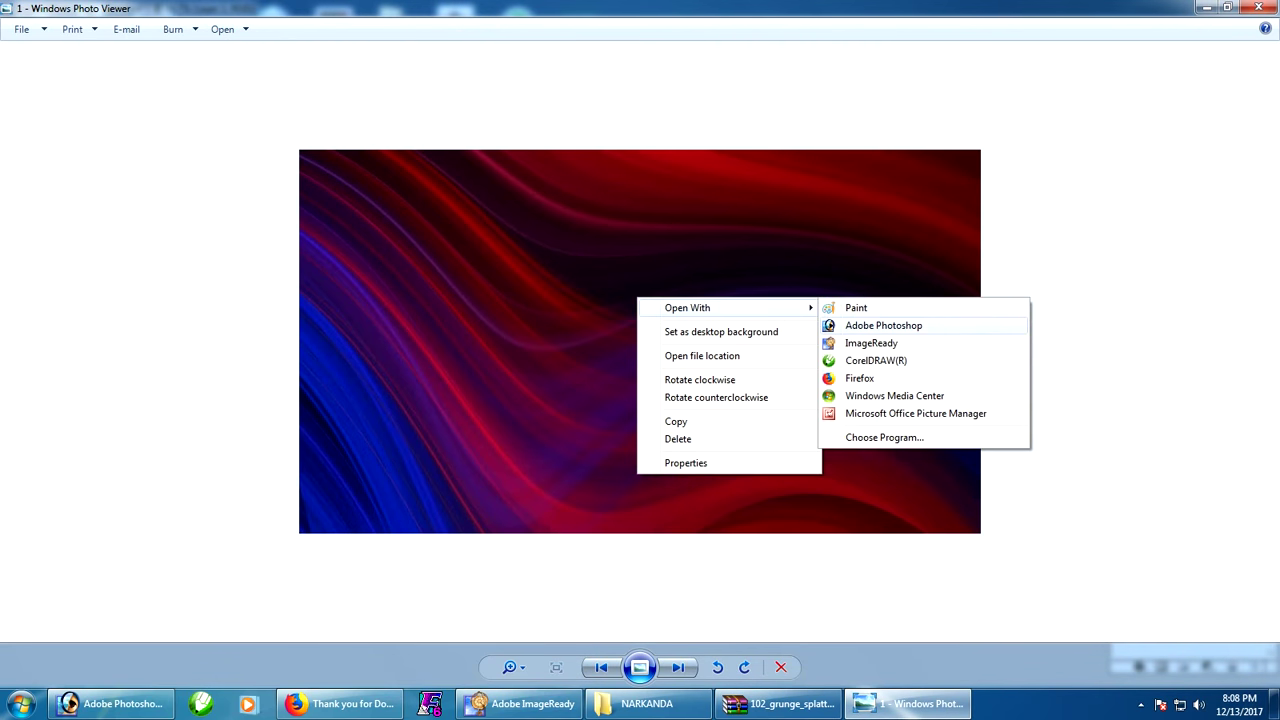
click(883, 325)
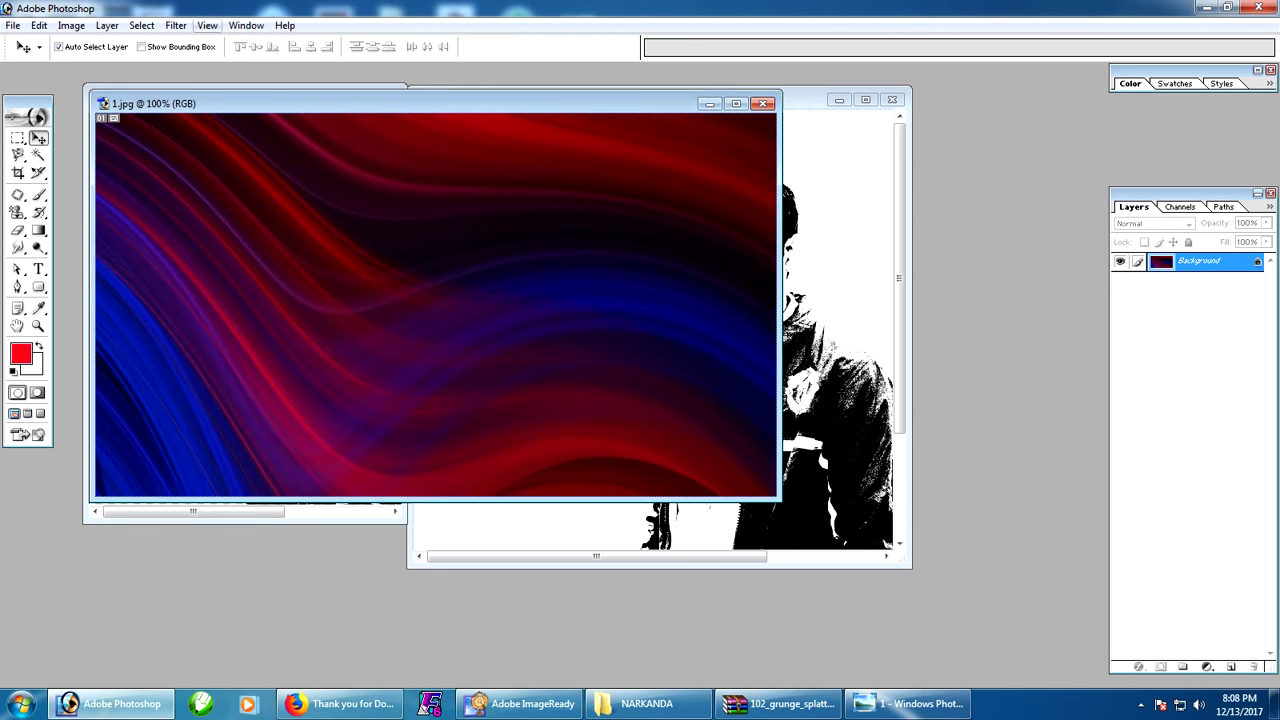
- Find the Motion Blur filter under Filter > Blur and open its settings
click(175, 25)
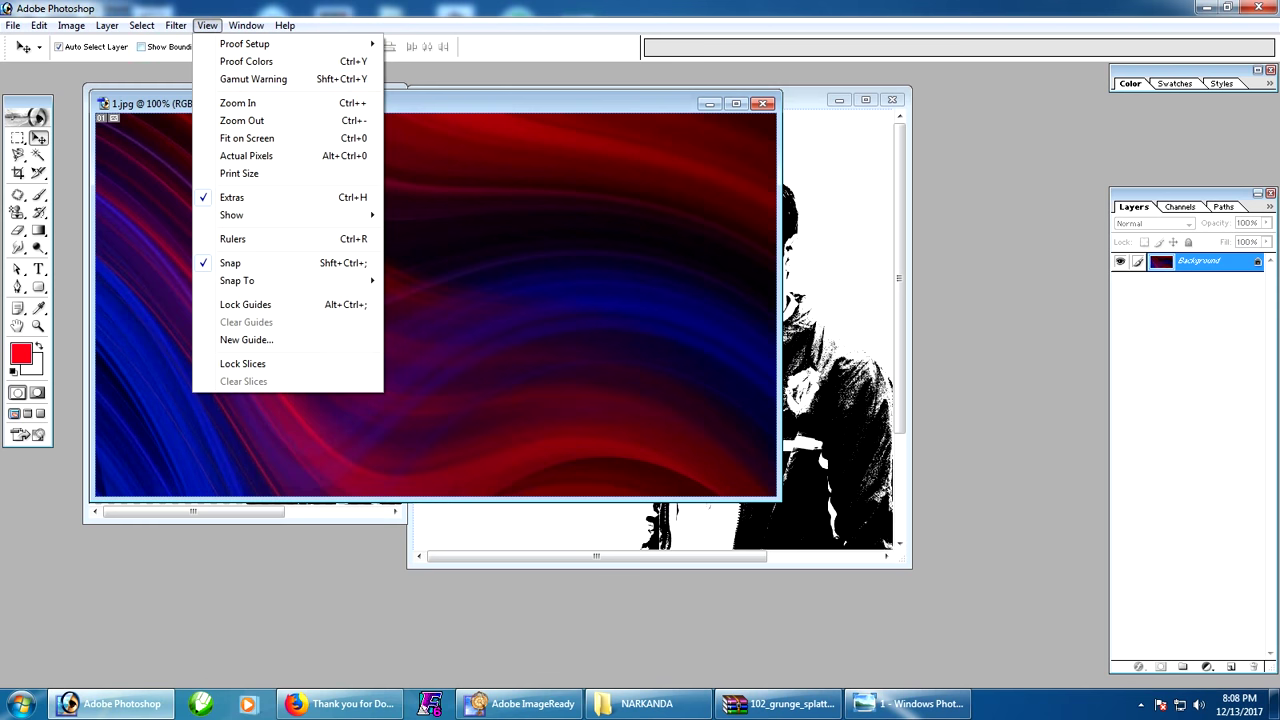
key(Left)
key(Down)
key(Down)
key(Right)
key(Left)
key(Down)
key(Right)
key(Left)
key(Up)
key(Right)
key(Down)
key(Down)
key(Down)
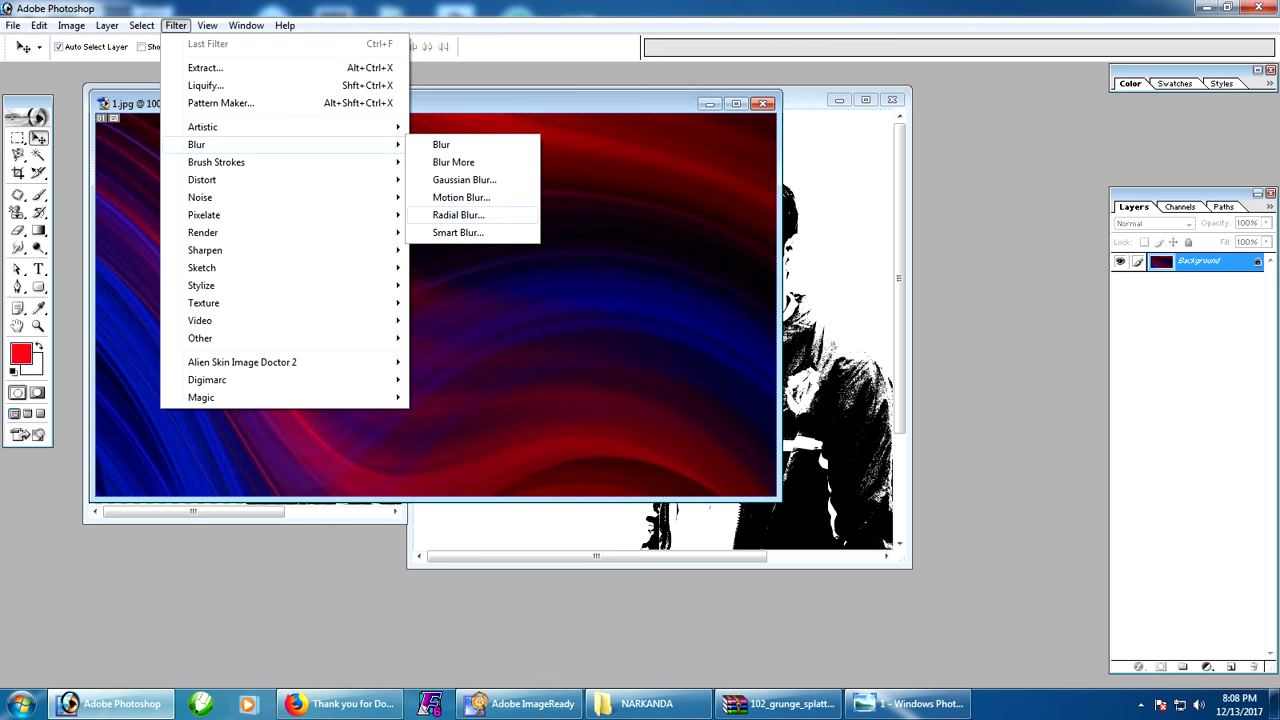
key(Up)
key(Return)
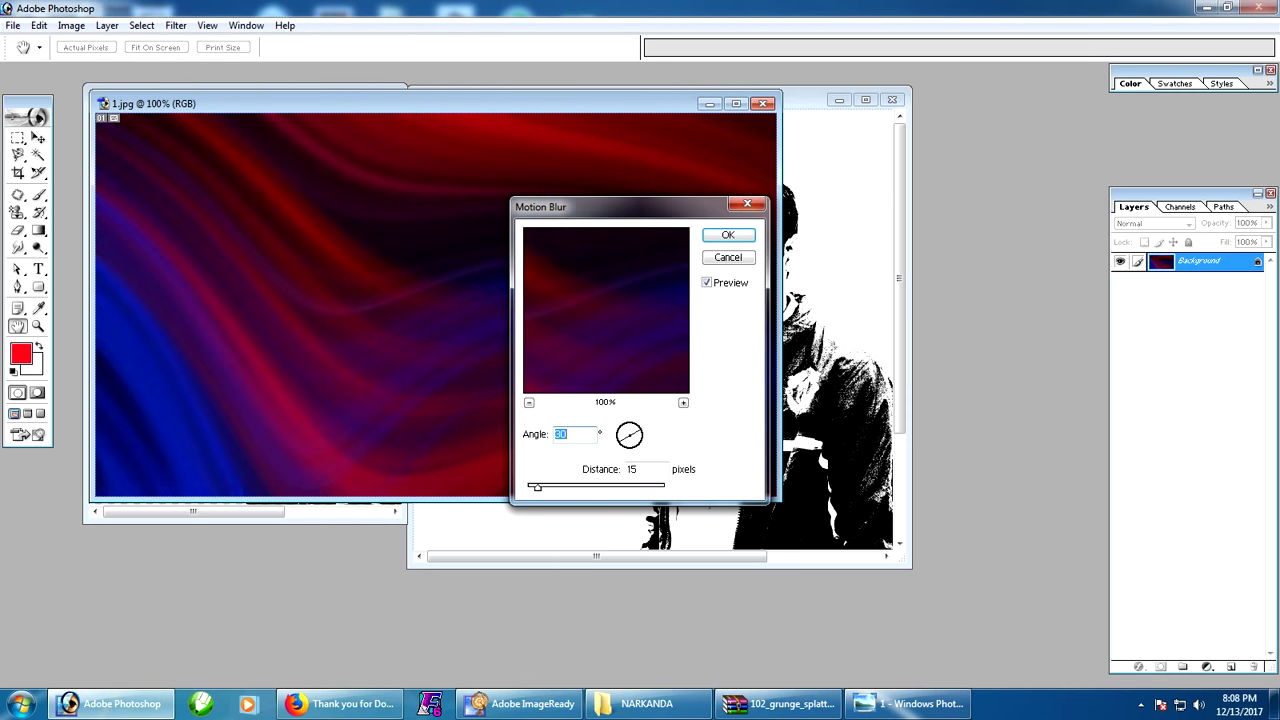
- Apply motion blur with a 30° angle and 57 px distance
drag(537, 487, 581, 487)
key(Tab)
text(57)
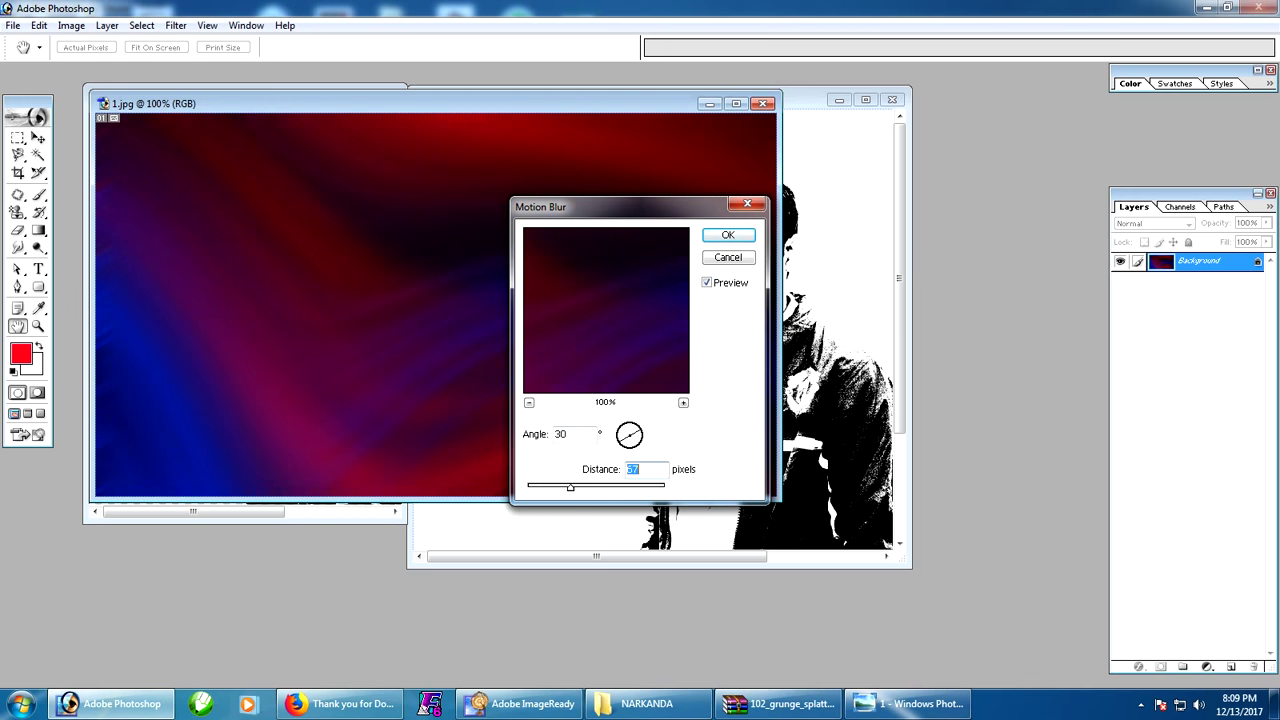
key(Return)
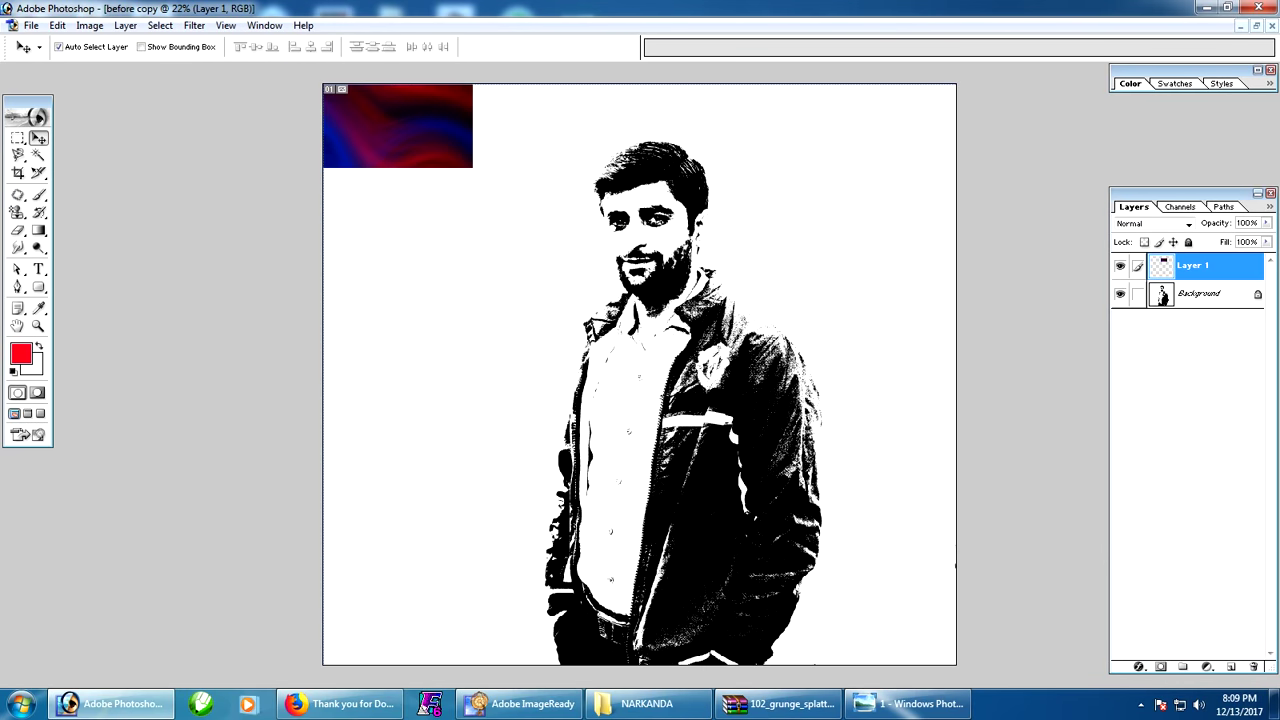
- Stretch the gradient layer with Free Transform to cover the whole canvas
key(ctrl+t)
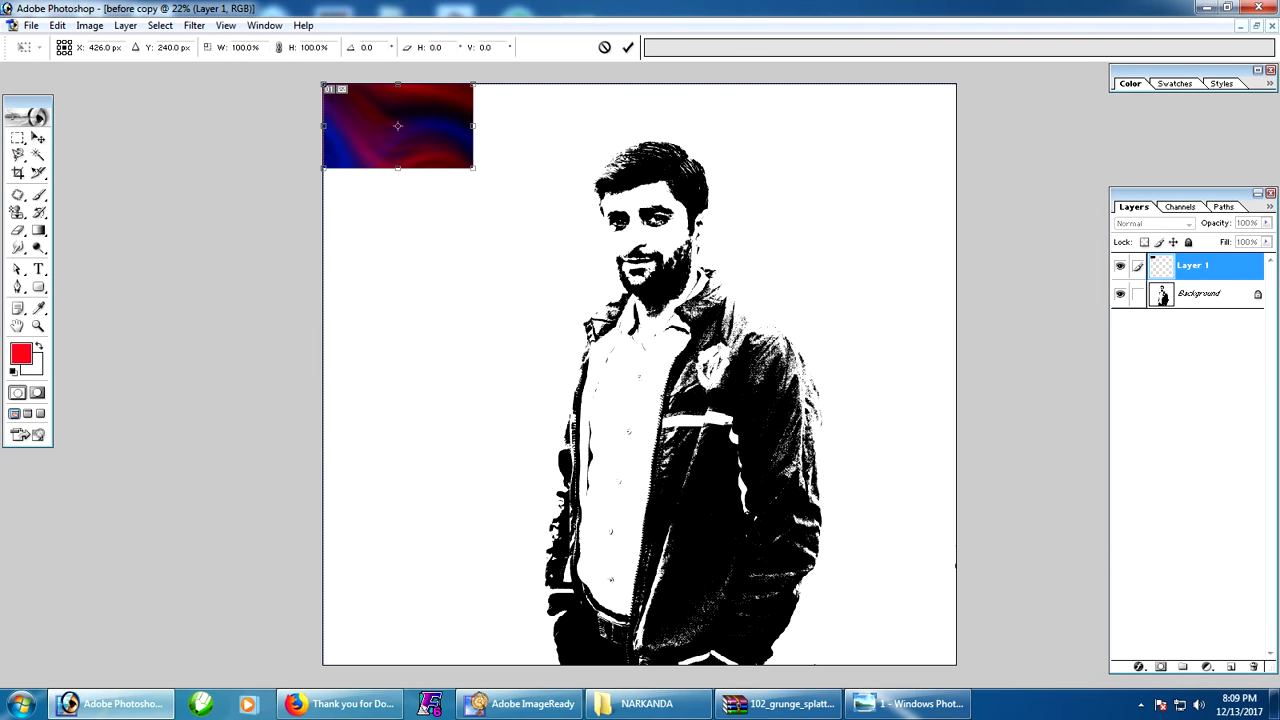
drag(473, 168, 956, 665)
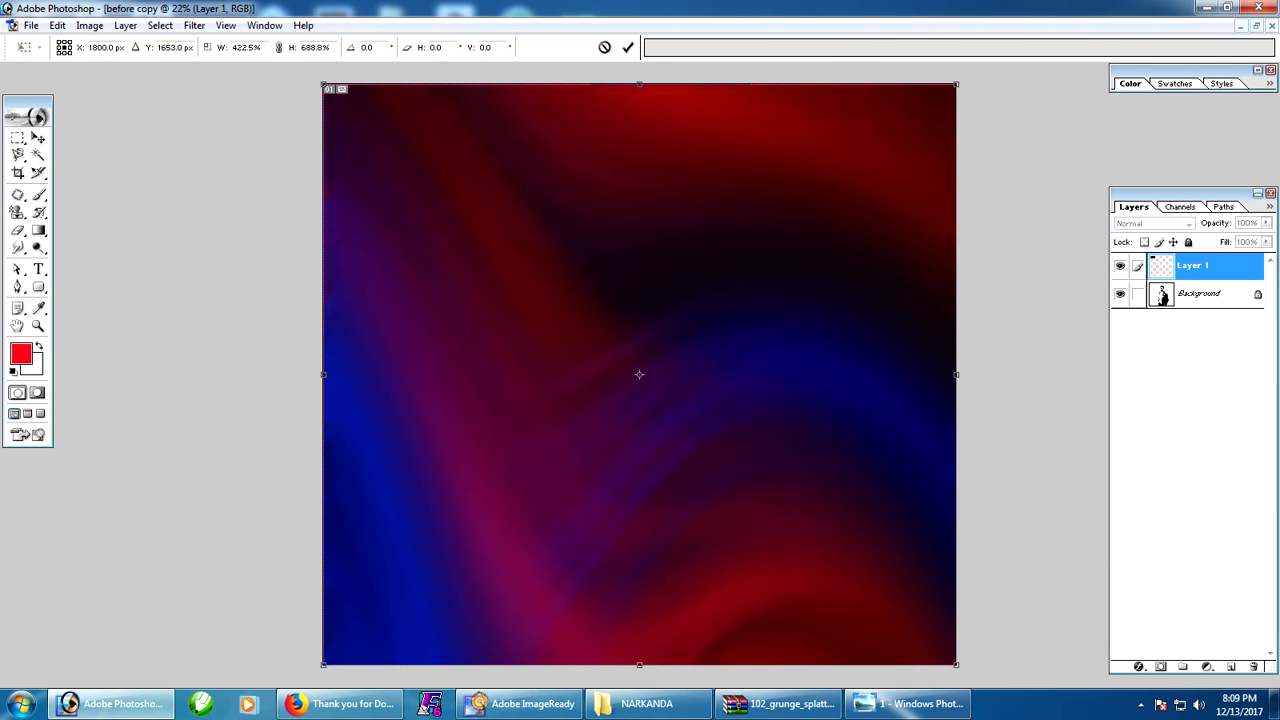
key(Return)
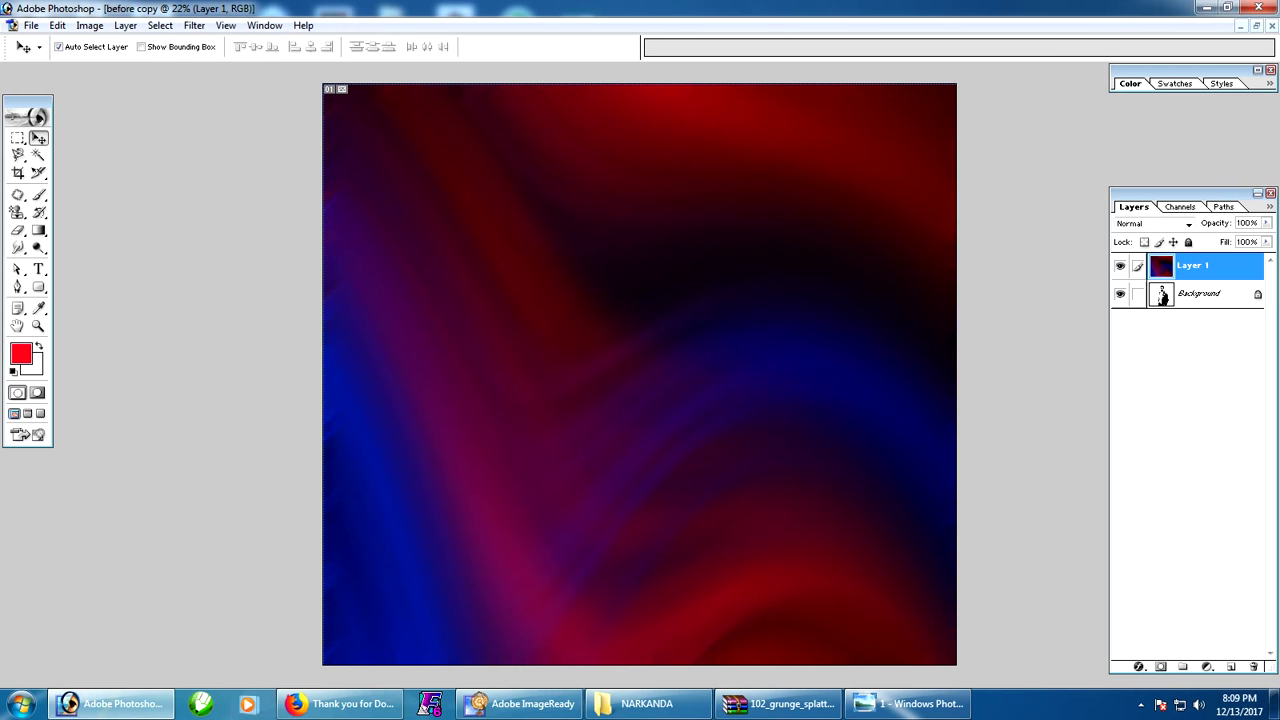
- Convert the Background into Layer 0 and bring it above Layer 1
right_click(677, 349)
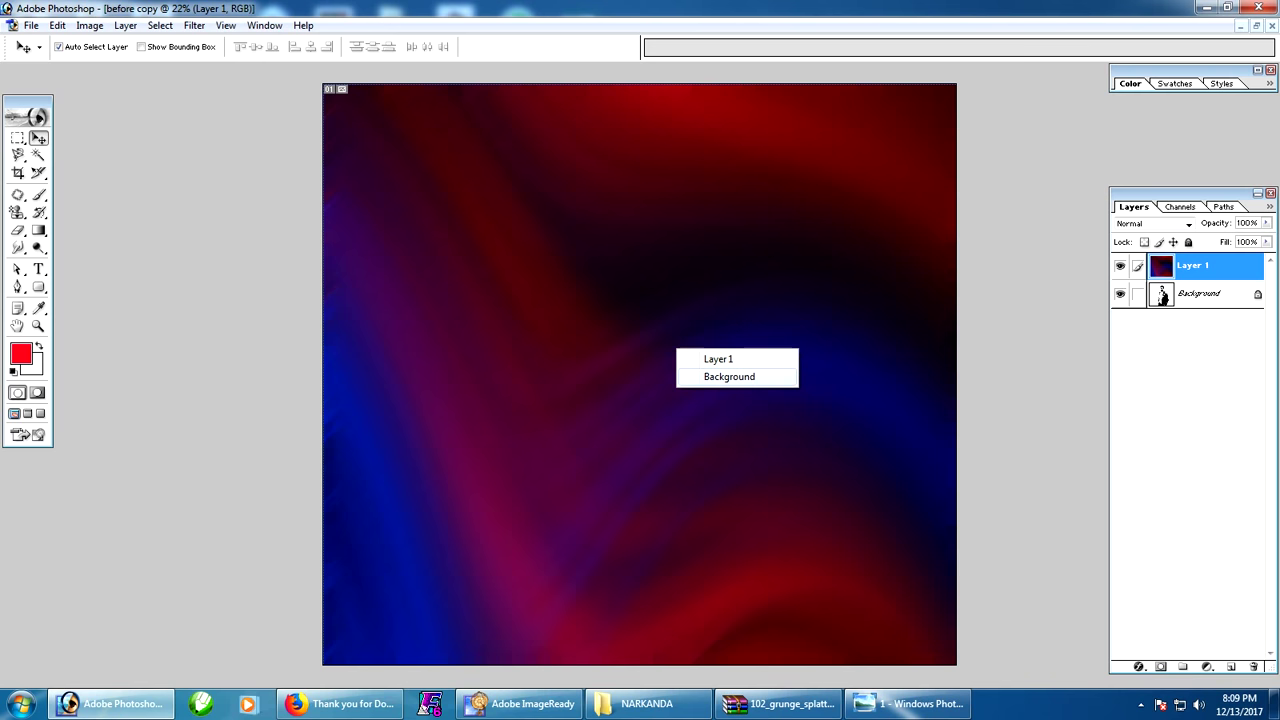
click(729, 376)
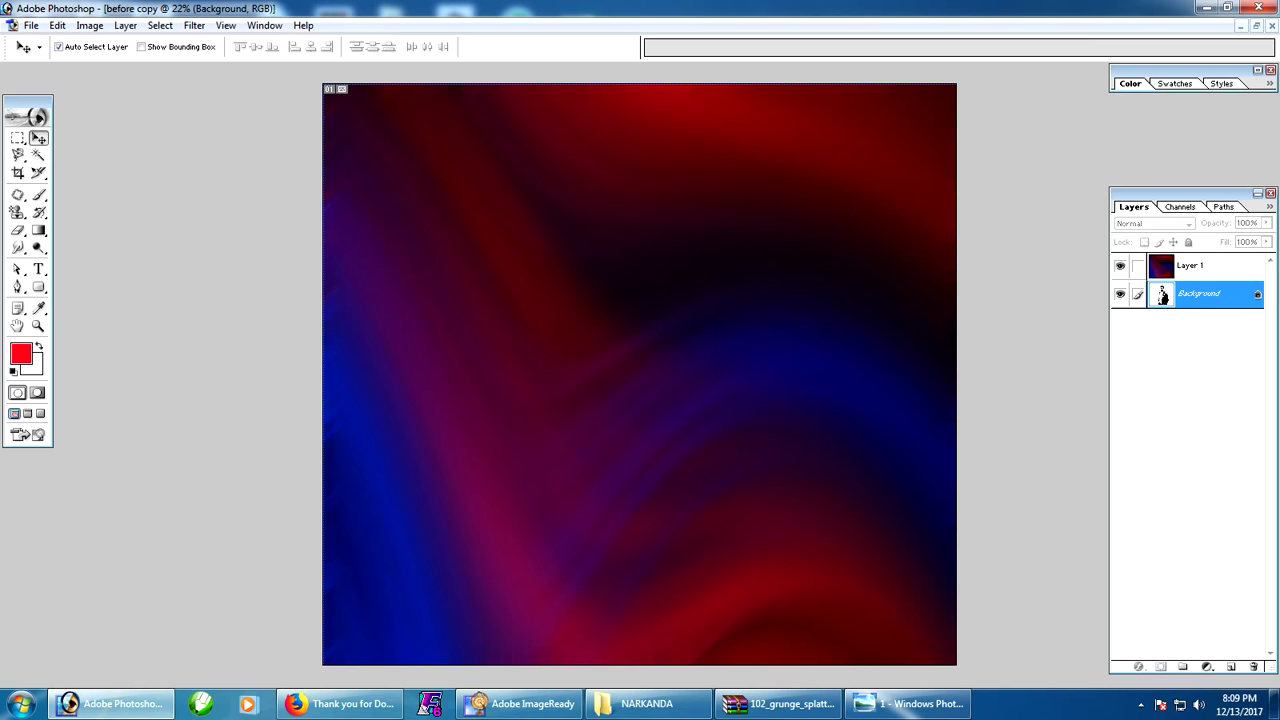
double_click(1200, 293)
click(749, 319)
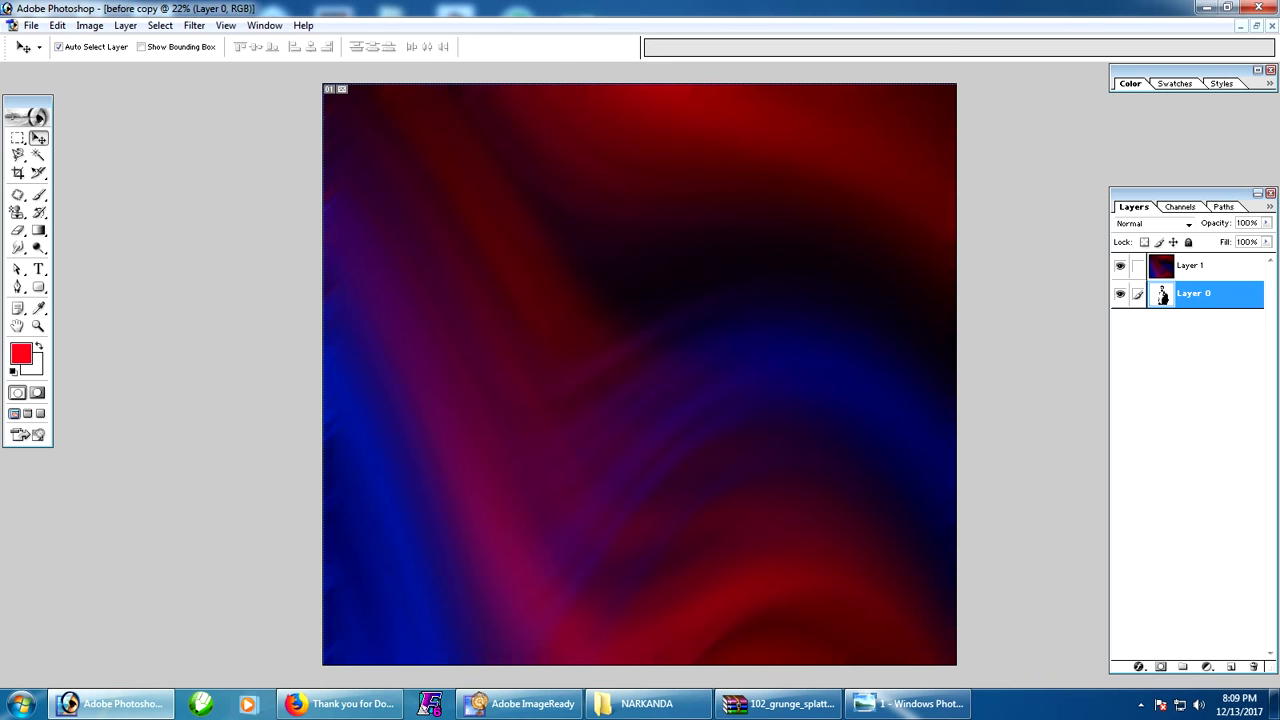
right_click(669, 241)
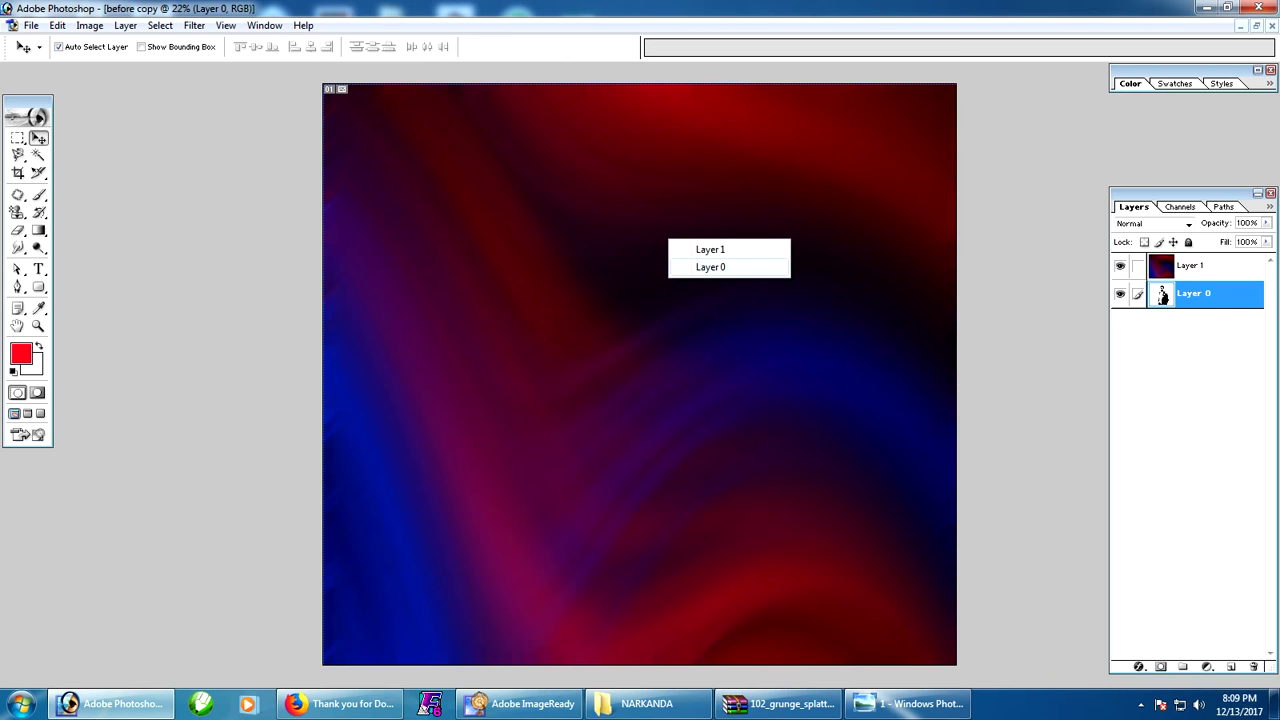
click(710, 267)
key(ctrl+bracketright)
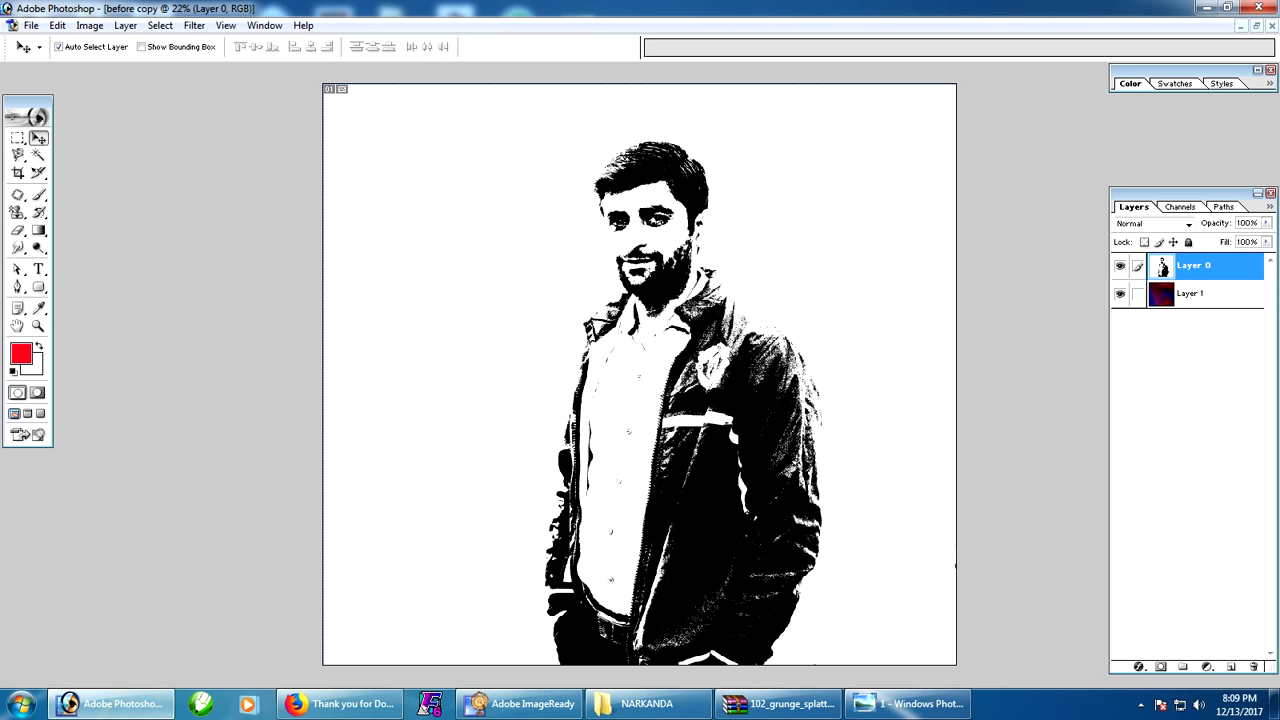
- Select the entire canvas after trying Magic Wand and marquee selections
key(w)
click(450, 300)
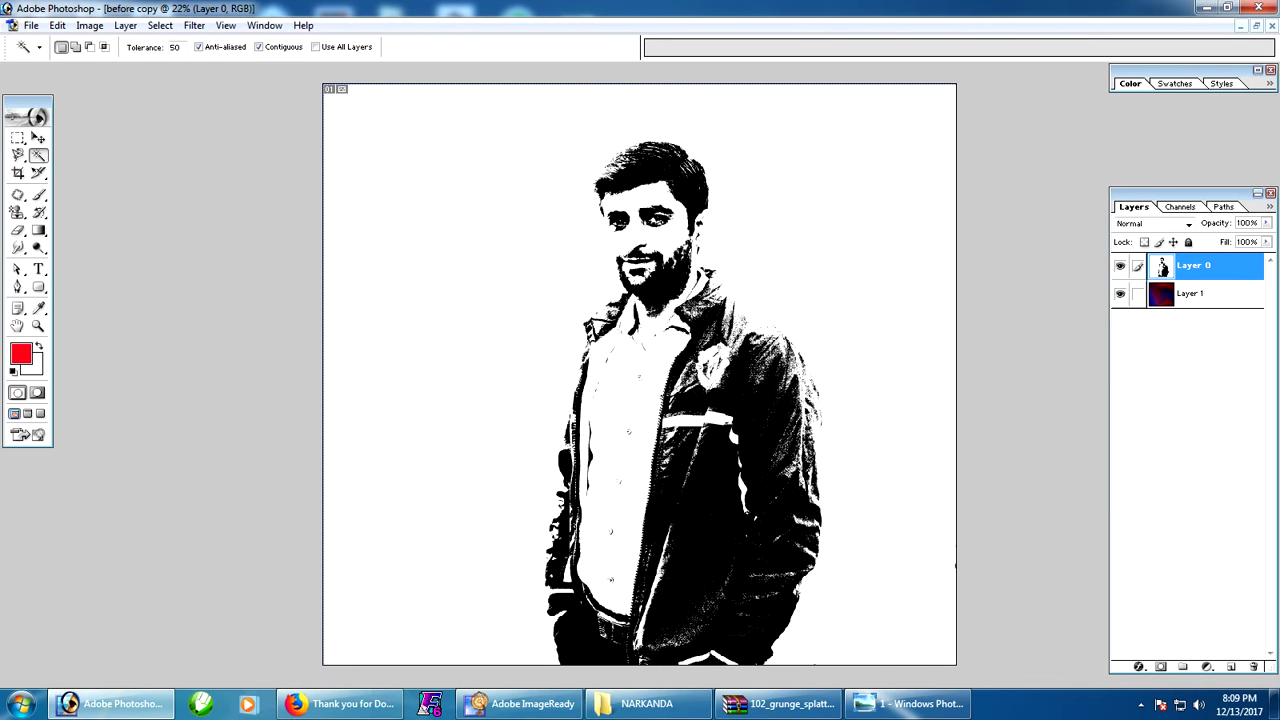
click(17, 137)
click(31, 25)
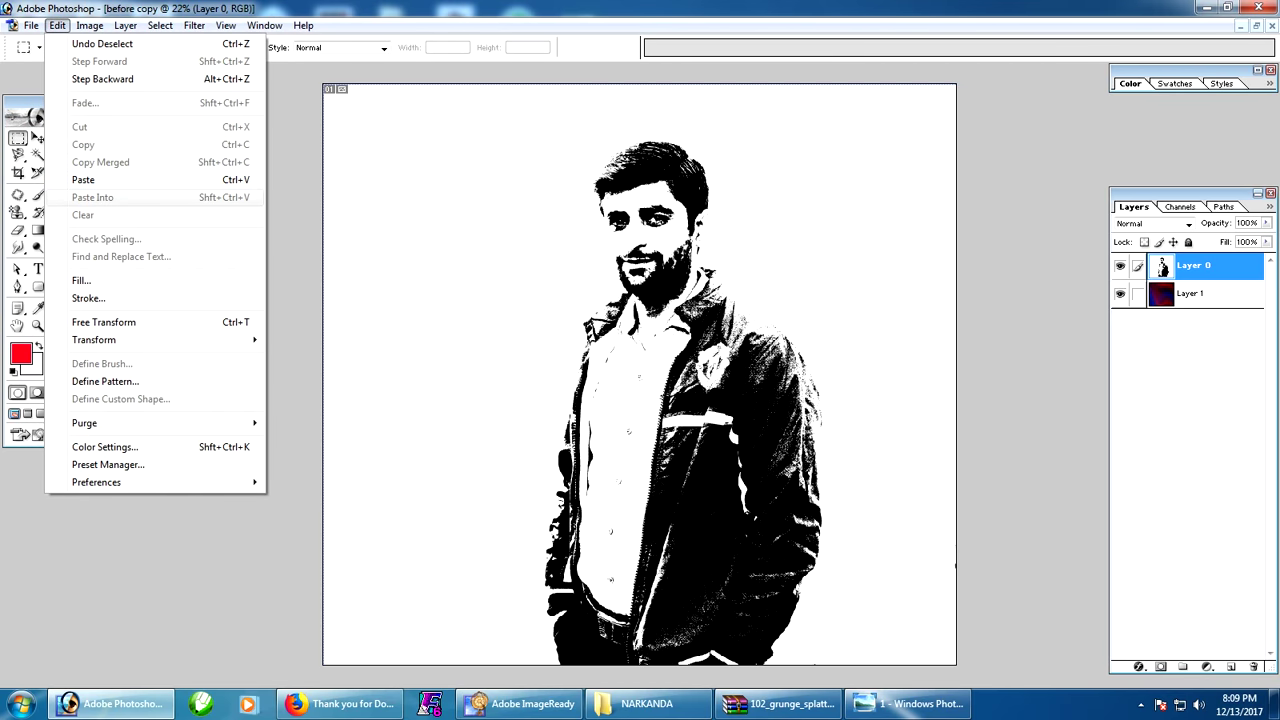
key(Escape)
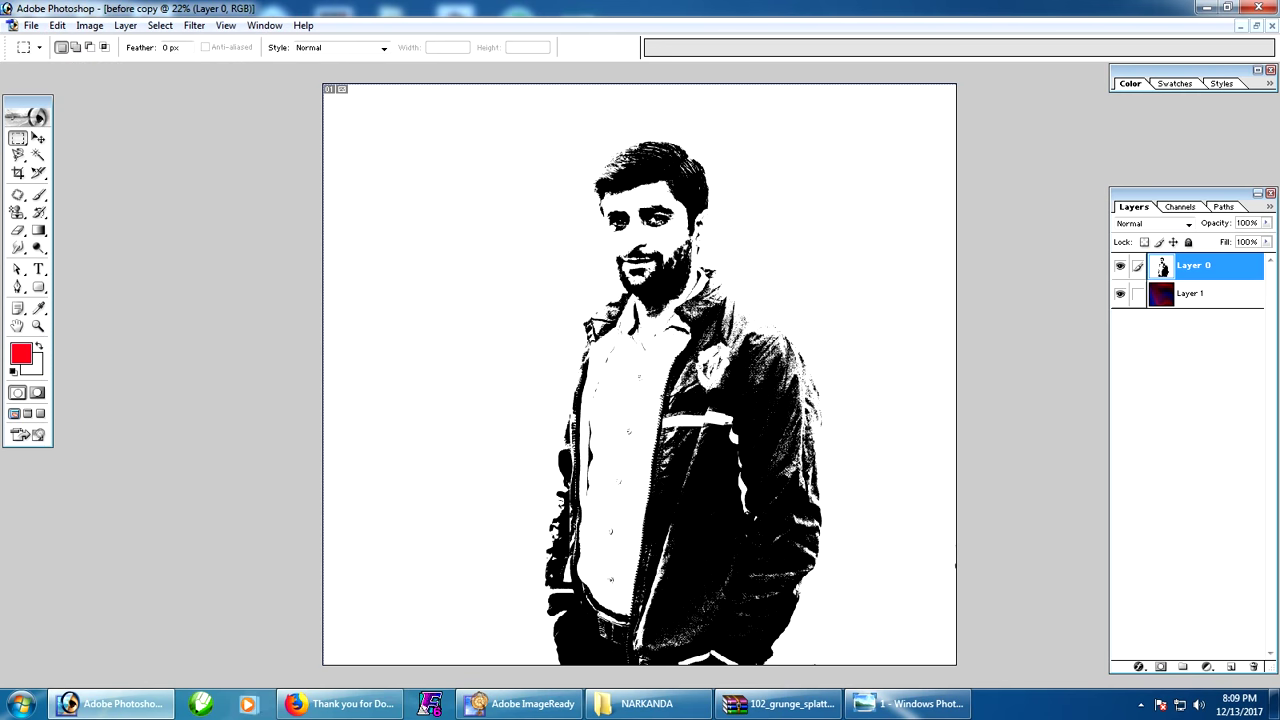
key(ctrl+a)
right_click(382, 178)
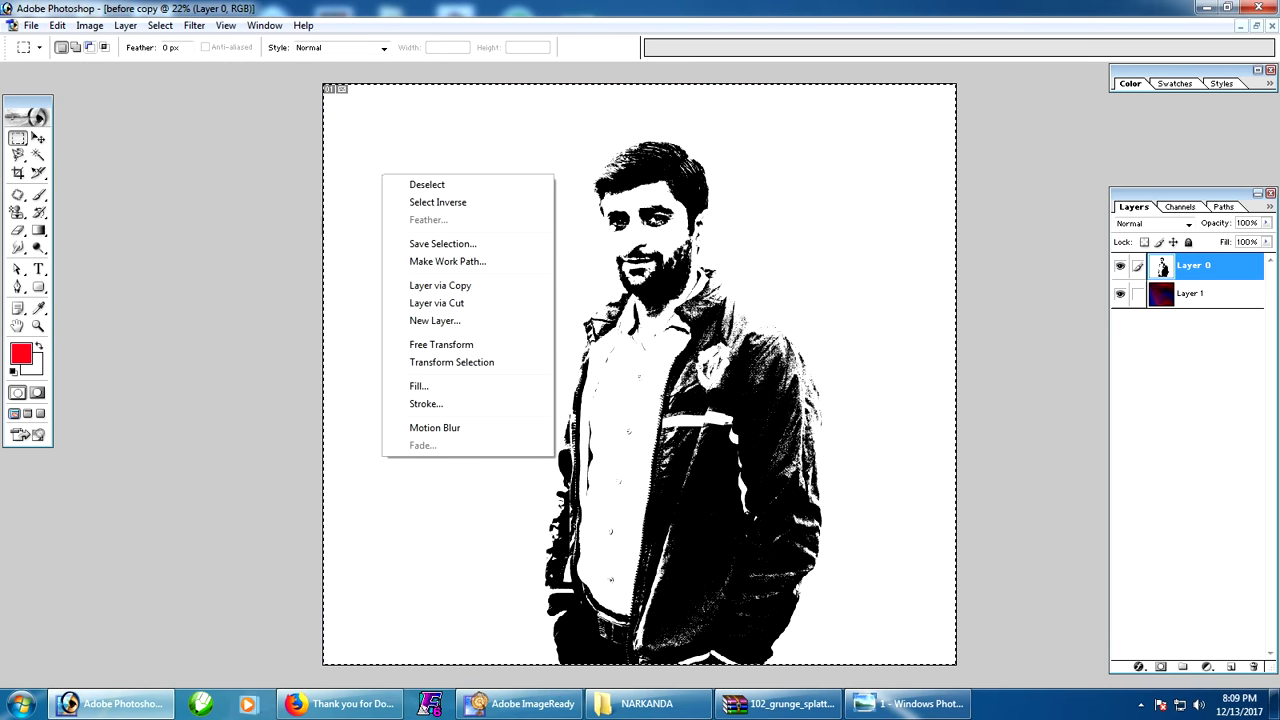
key(Escape)
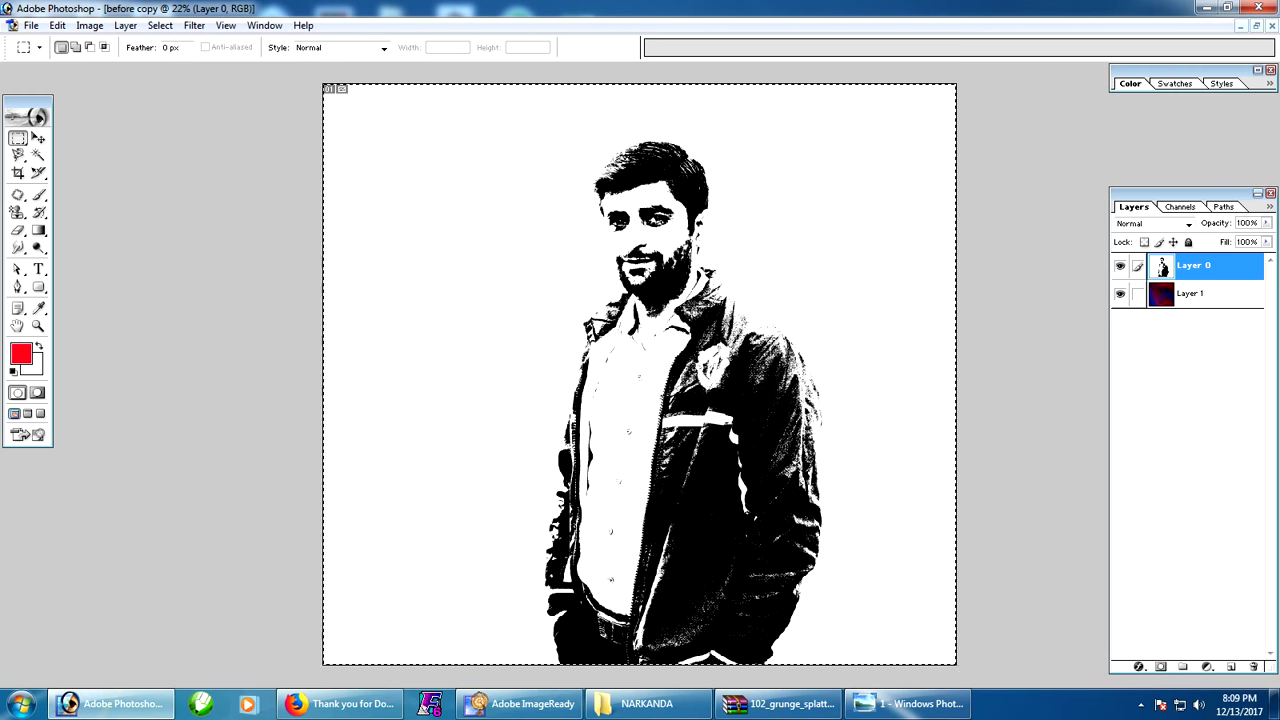
- Add new Layer 2, fill it with the red foreground colour, and deselect
key(ctrl+shift+n)
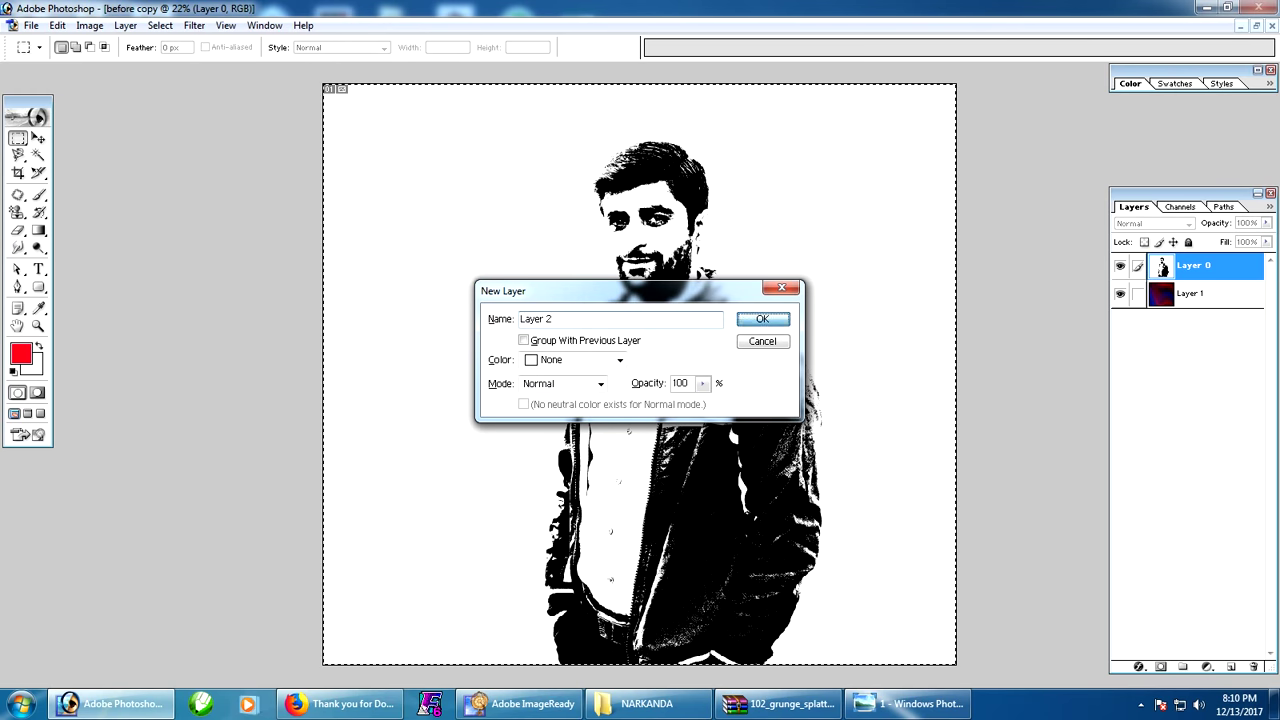
key(Return)
key(alt+BackSpace)
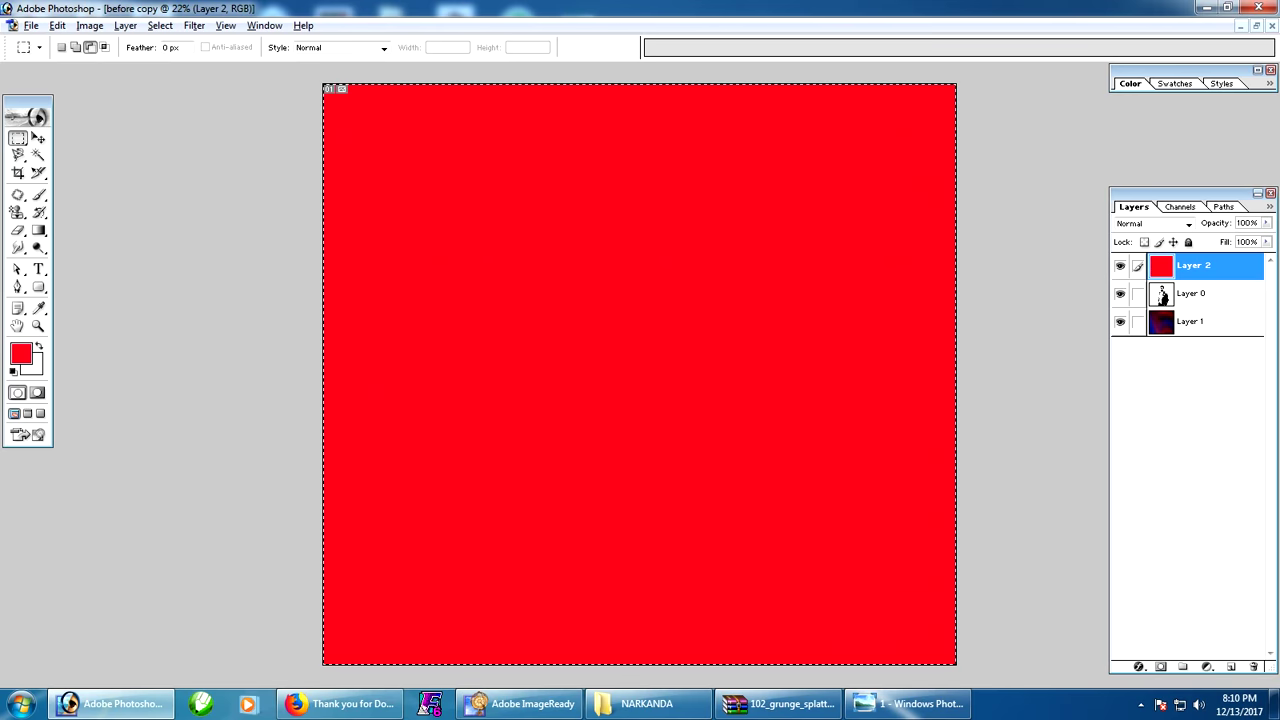
key(ctrl+d)
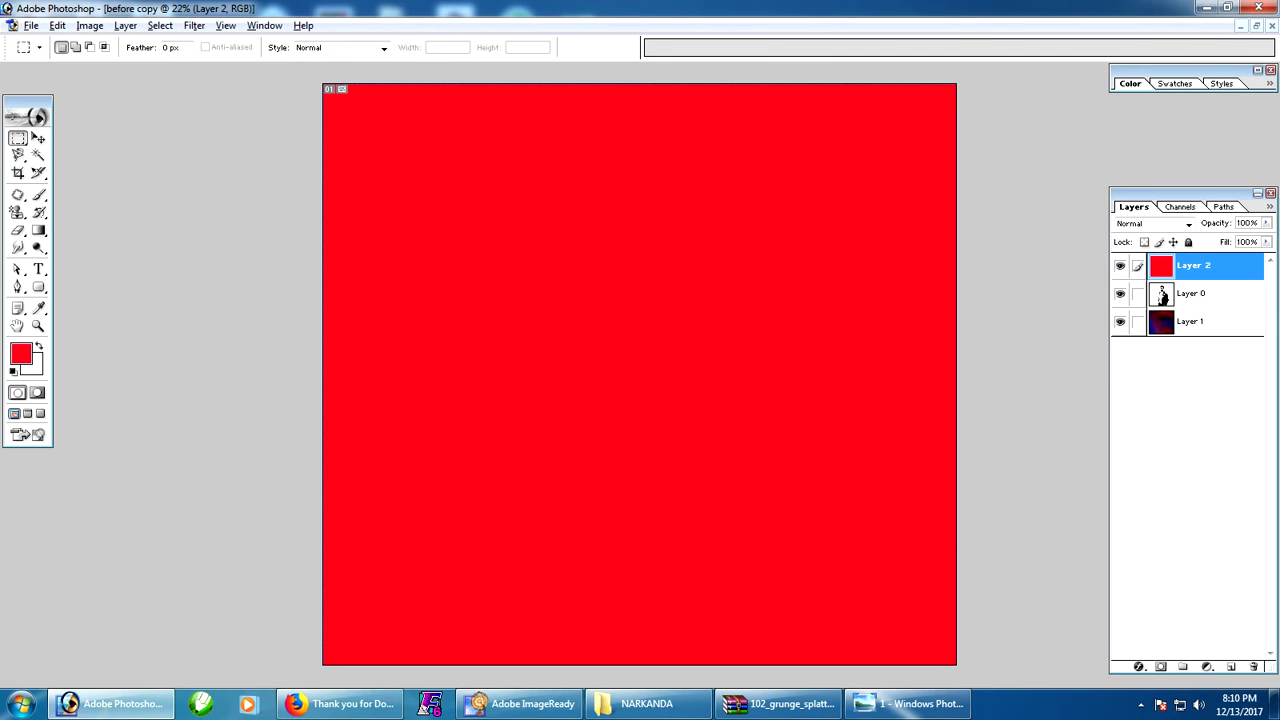
key(alt+l)
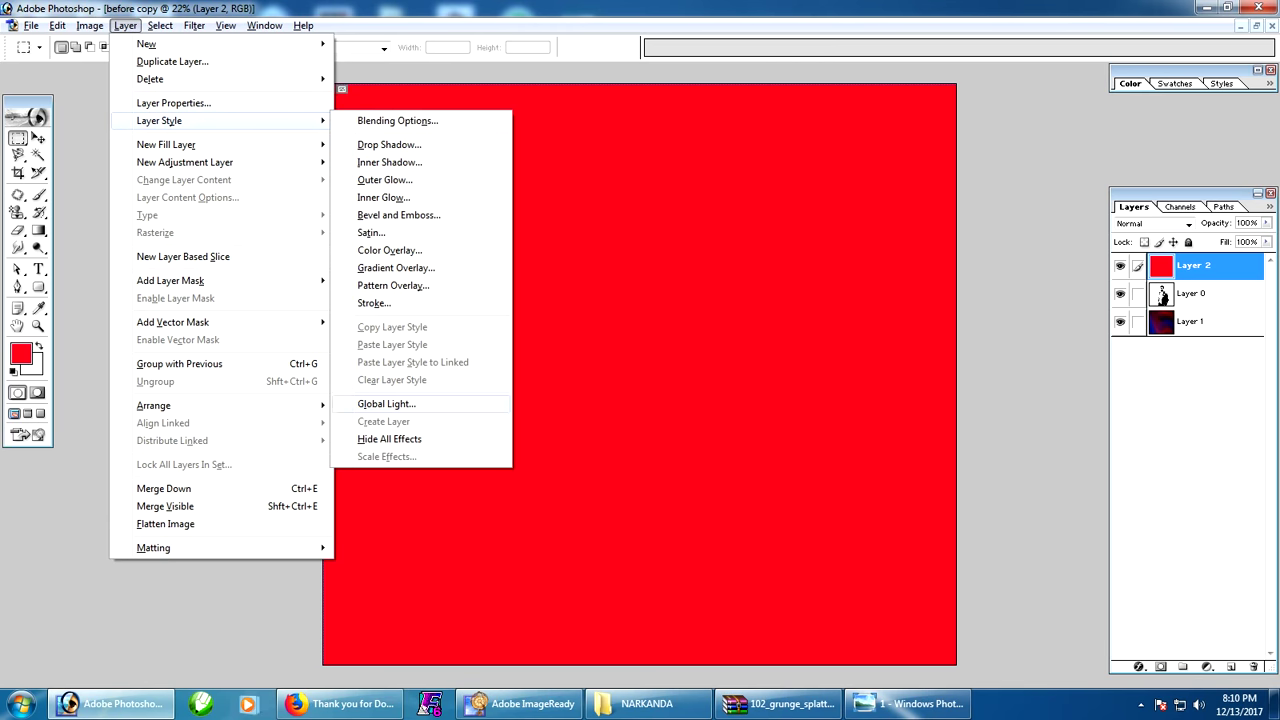
- Give Layer 2 a Color Overlay style with white picked as the colour
click(389, 250)
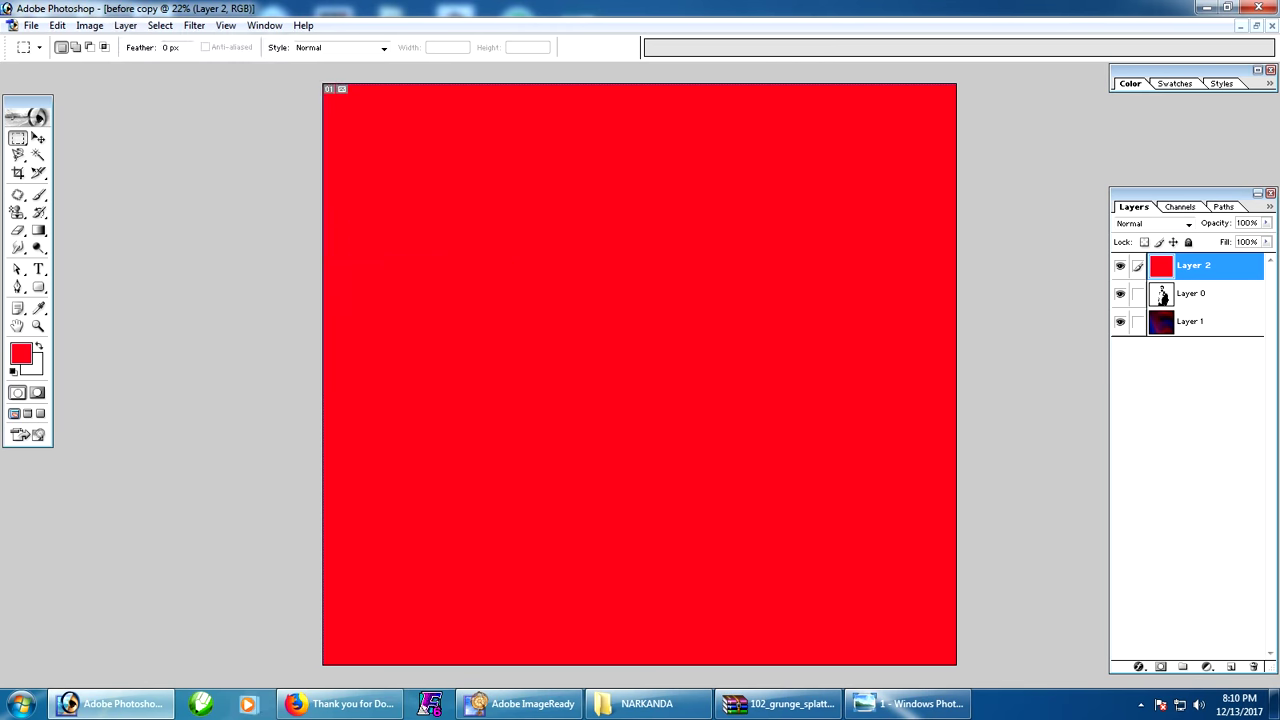
click(441, 172)
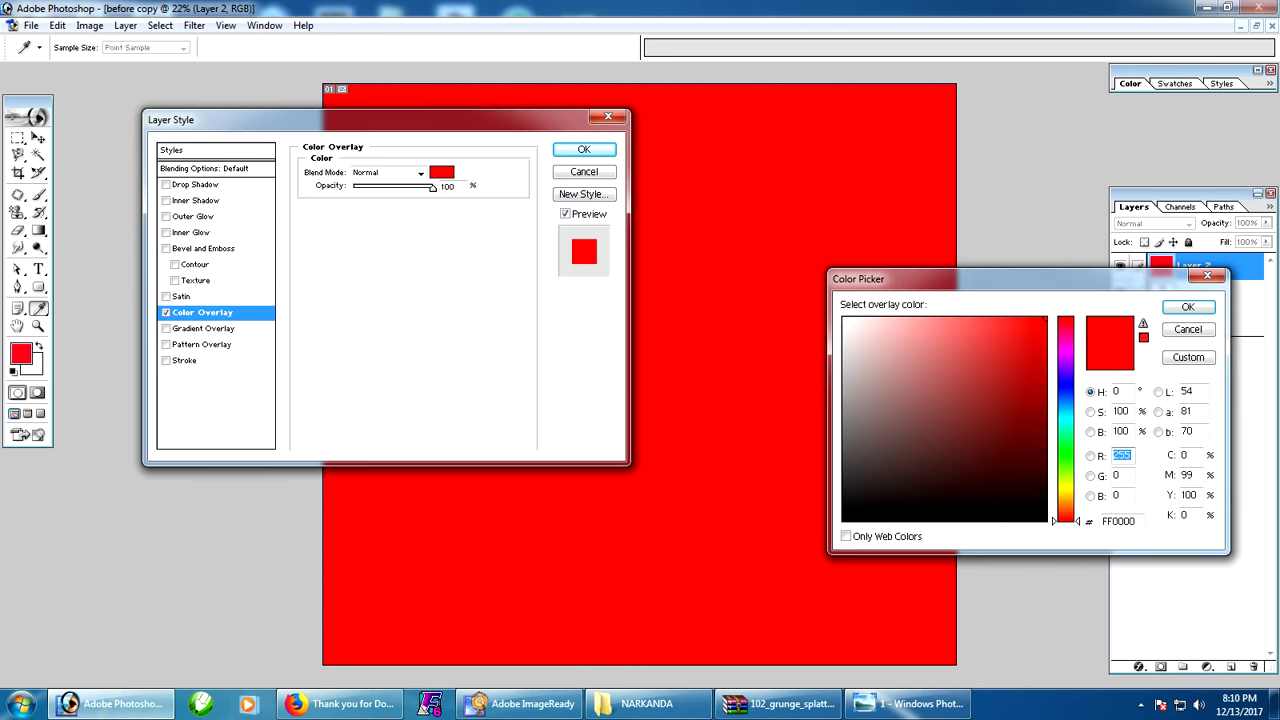
click(843, 317)
click(1187, 307)
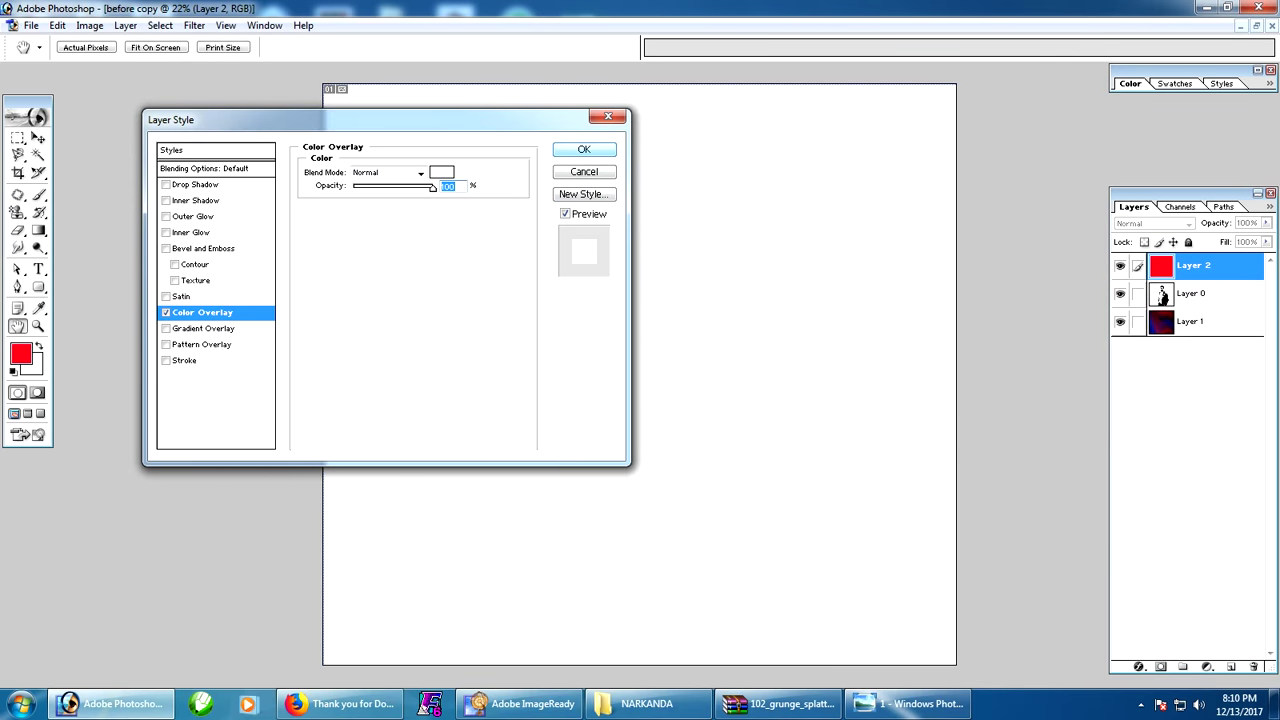
key(Return)
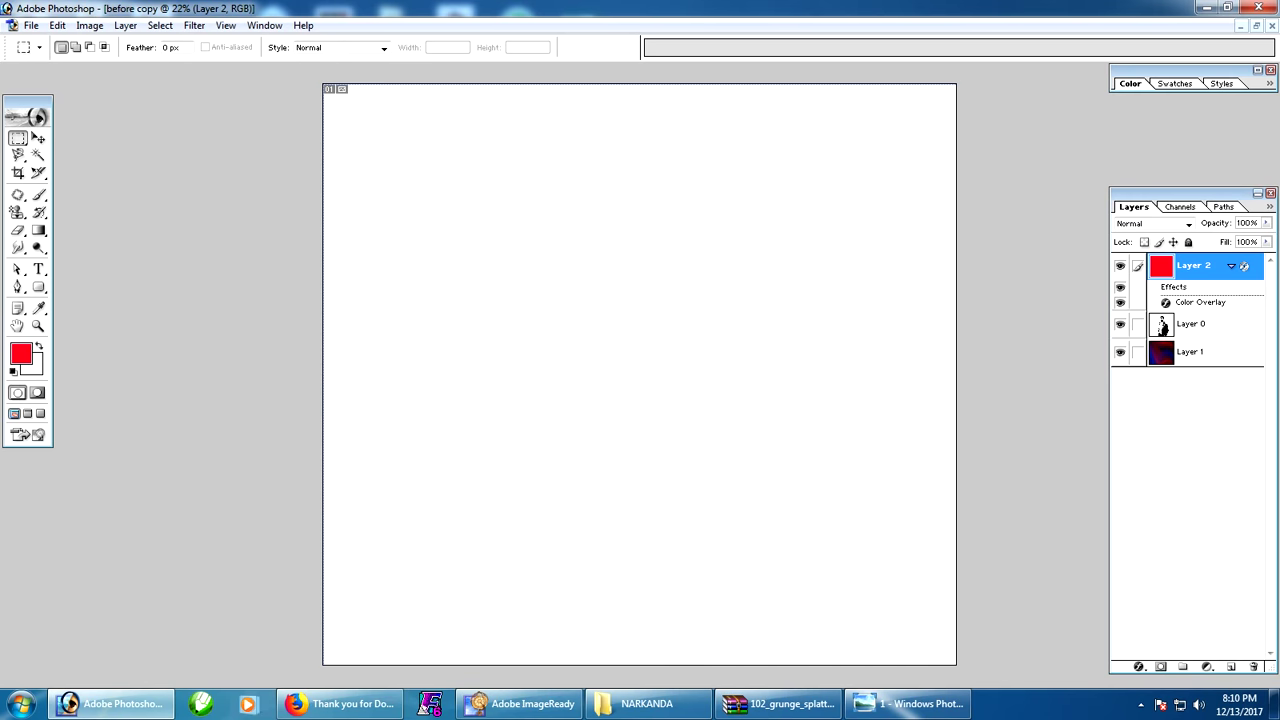
- Send Layer 2 to the back and select the figure on Layer 0 with Magic Wand Similar
key(ctrl+shift+bracketleft)
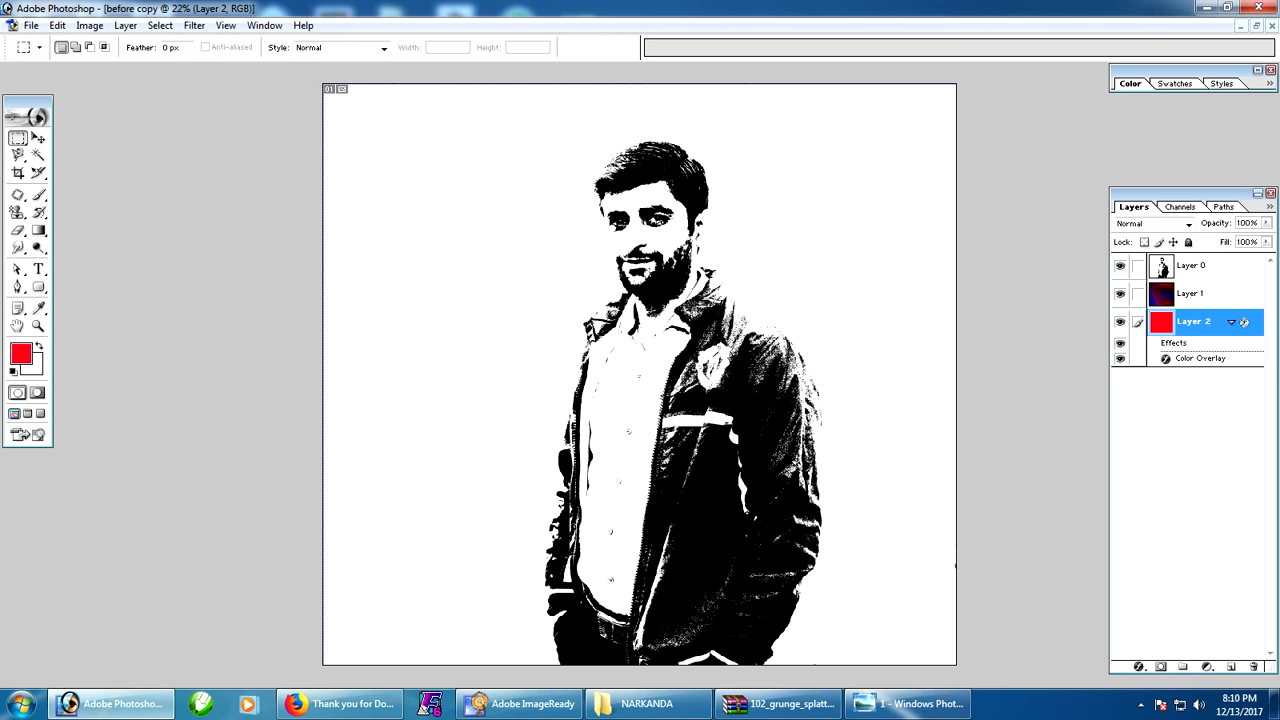
key(v)
key(alt+shift+bracketright)
key(w)
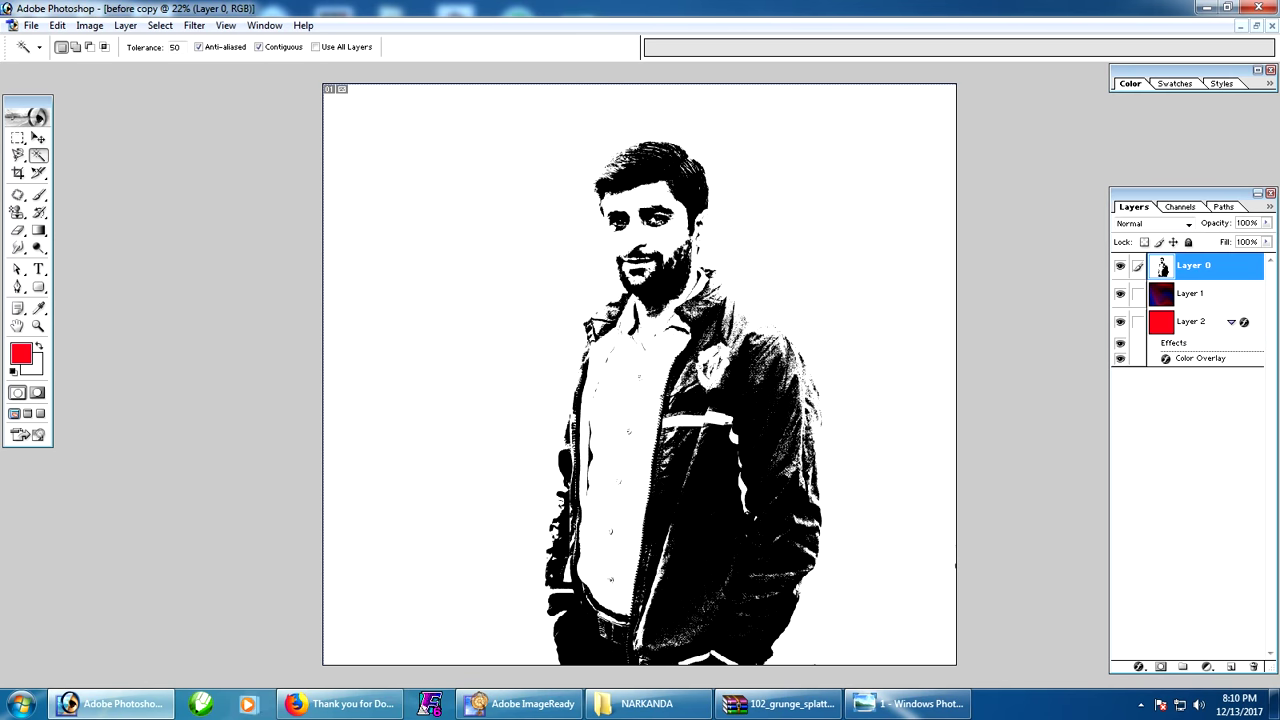
right_click(713, 212)
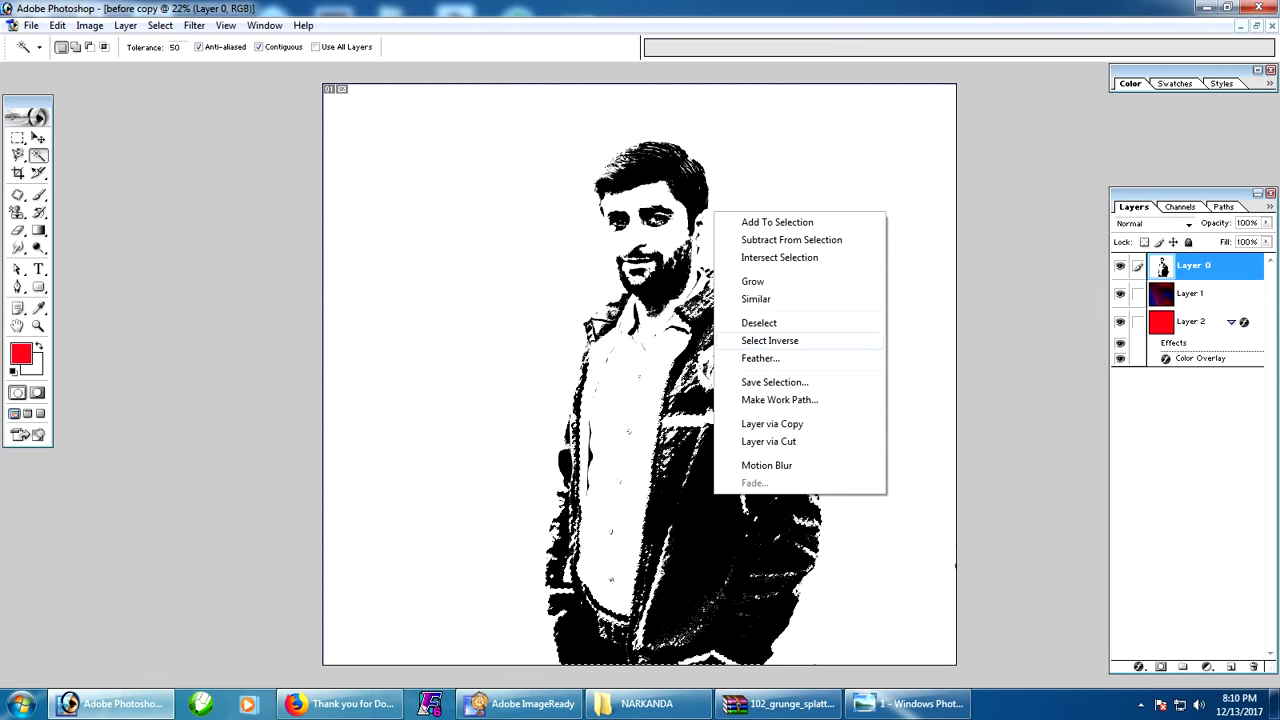
click(760, 299)
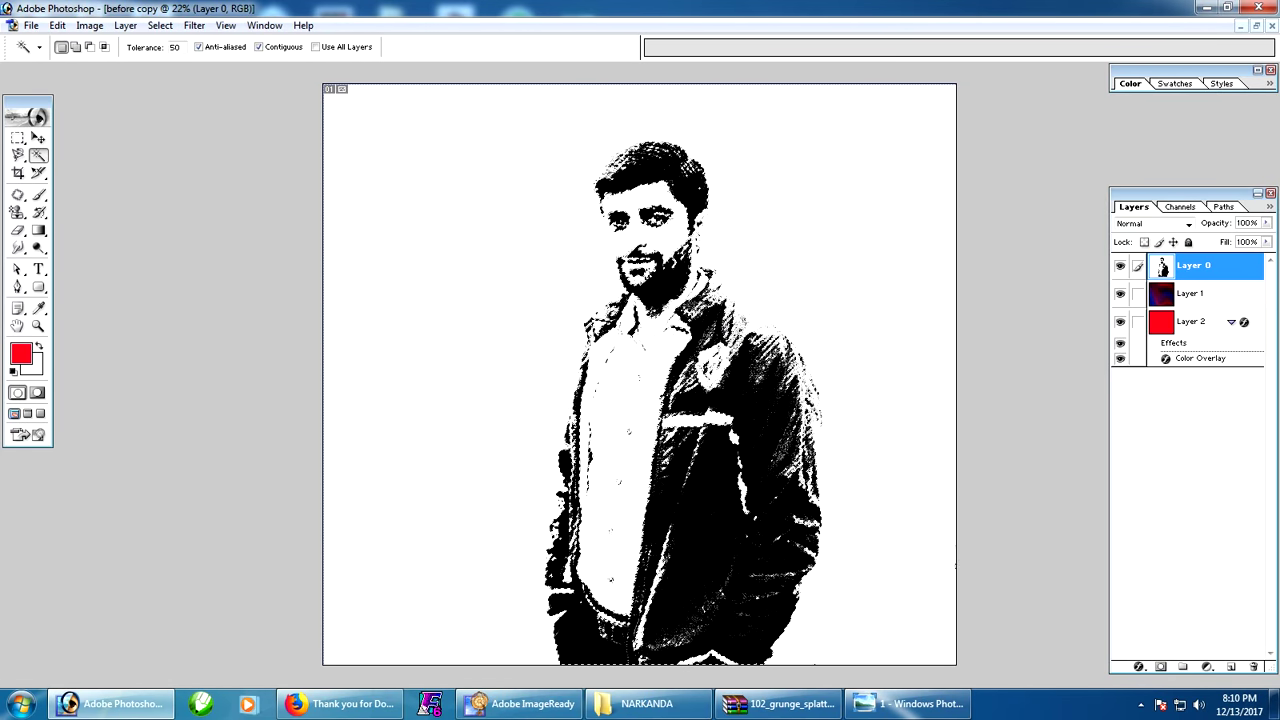
- Move Layer 2 above Layer 1, drag the portrait aside, and delete Layer 0
ctrl+right_click(467, 388)
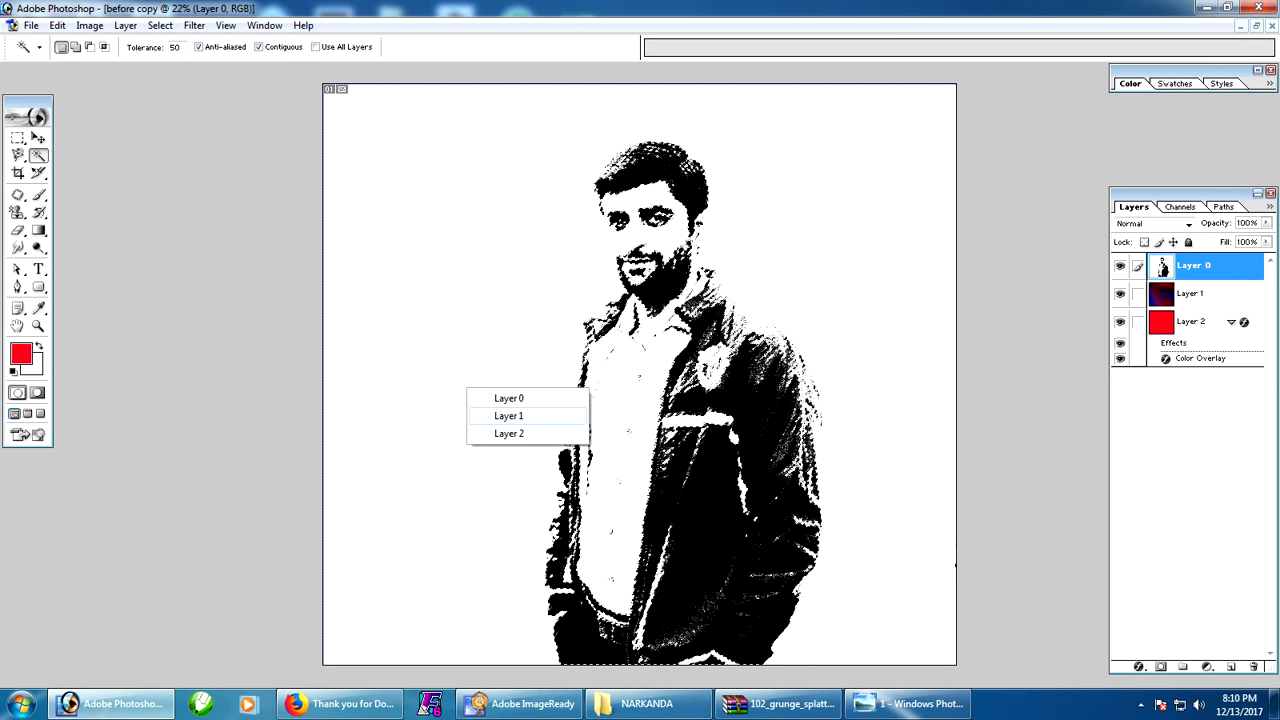
click(508, 433)
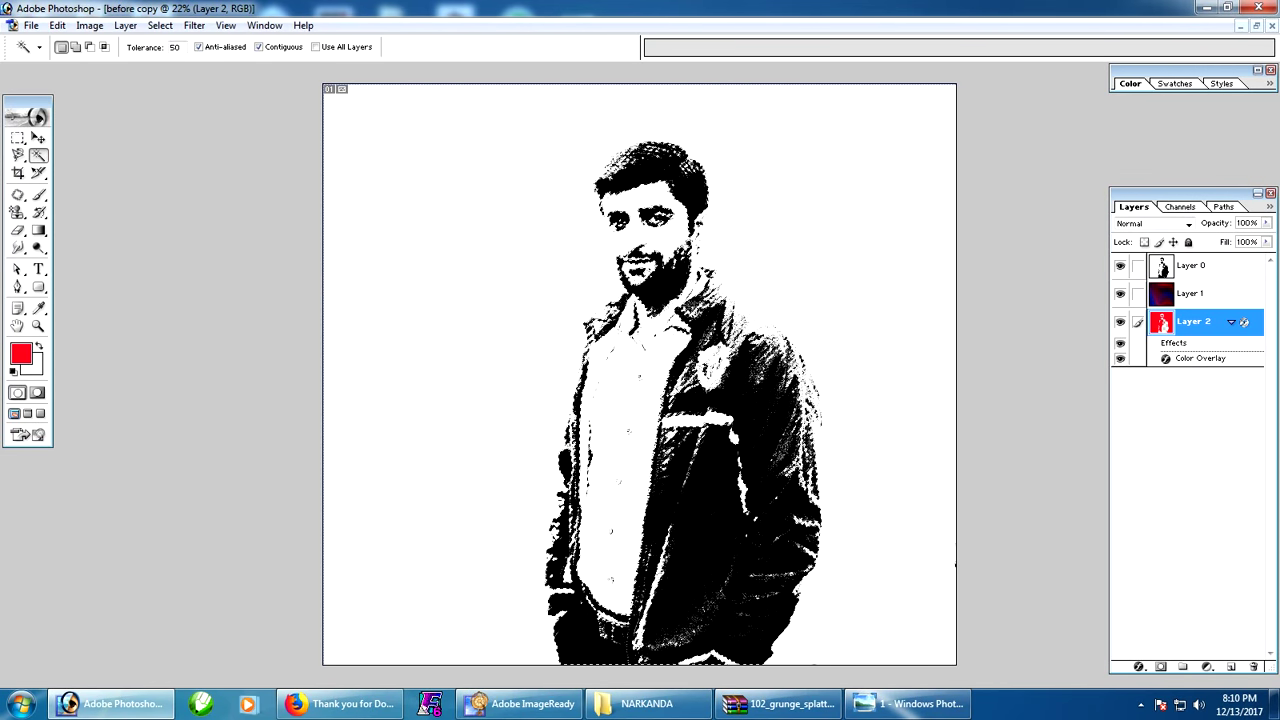
key(v)
mouse_move(700, 450)
mouse_down()
mouse_move(356, 250)
mouse_move(689, 308)
mouse_move(703, 377)
mouse_move(806, 460)
mouse_up()
right_click(394, 387)
click(422, 415)
key(ctrl+bracketright)
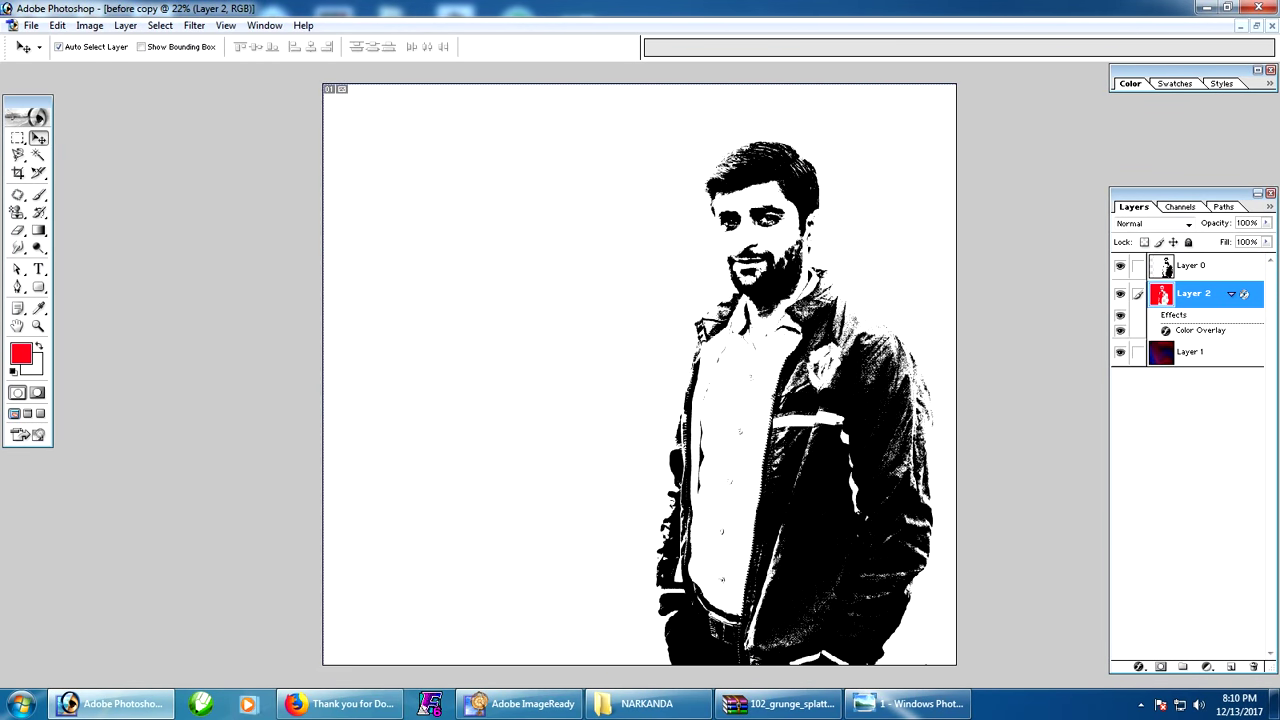
drag(760, 400, 370, 330)
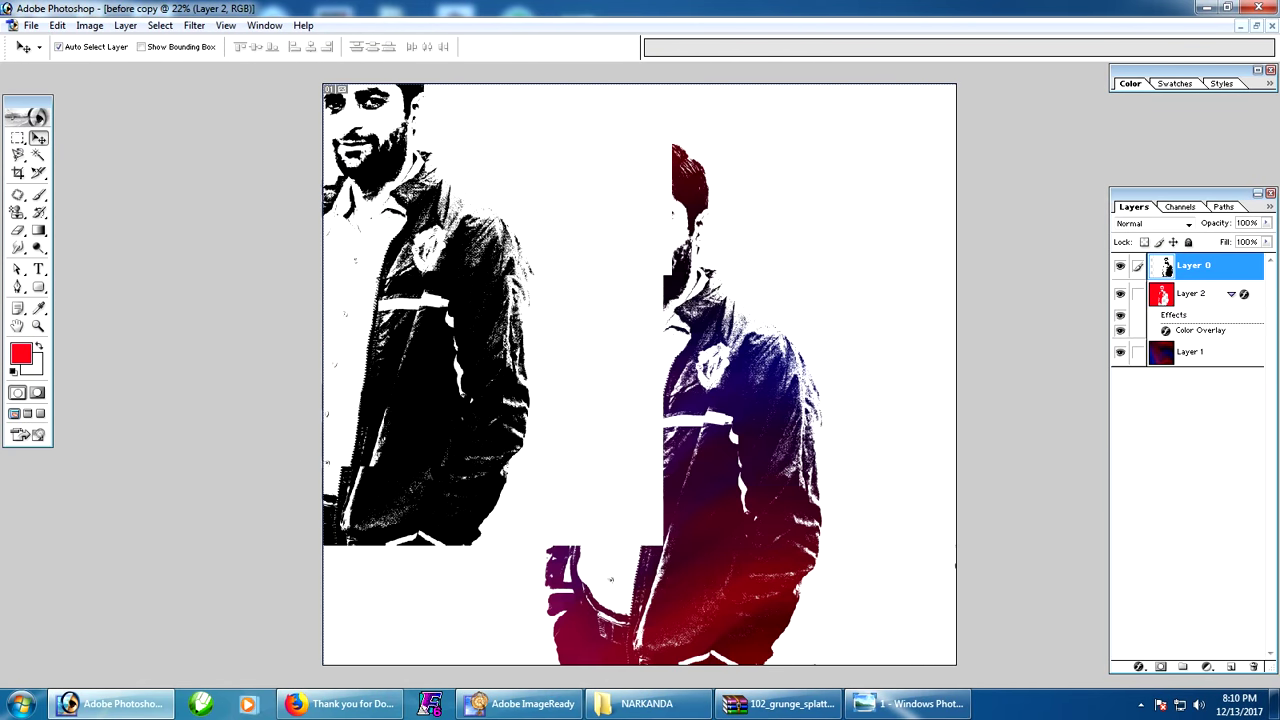
click(125, 25)
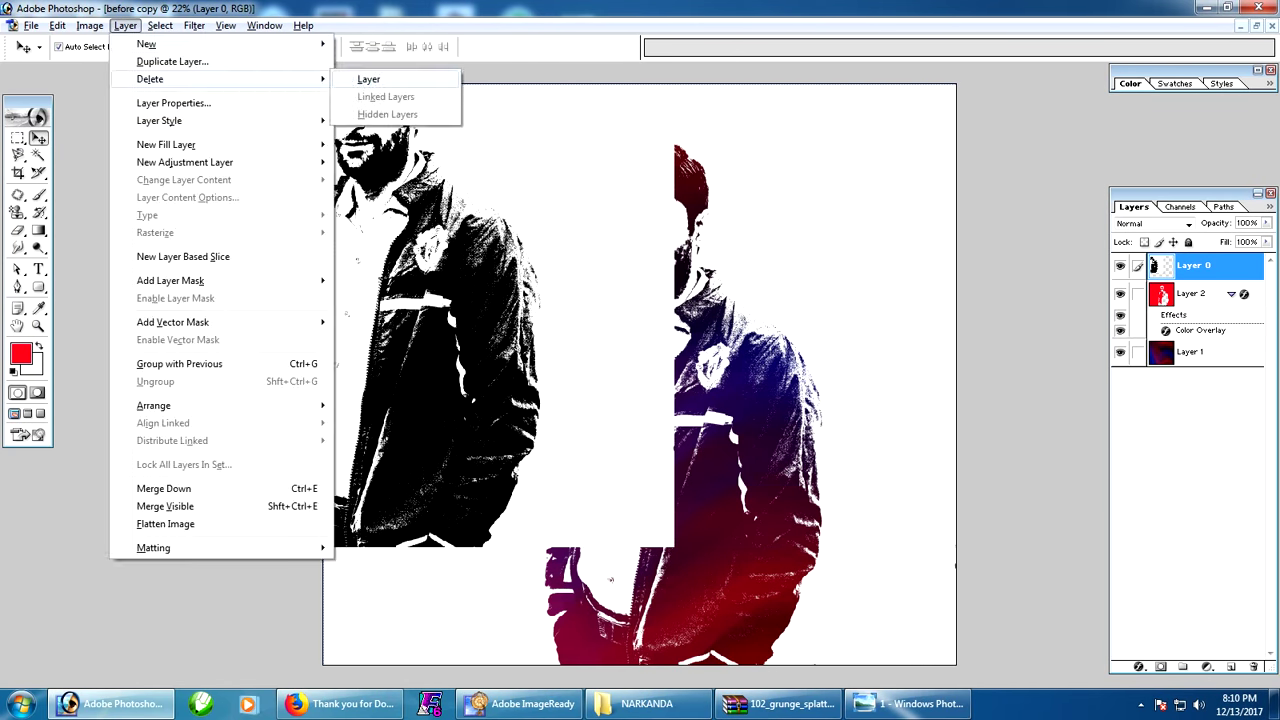
click(371, 80)
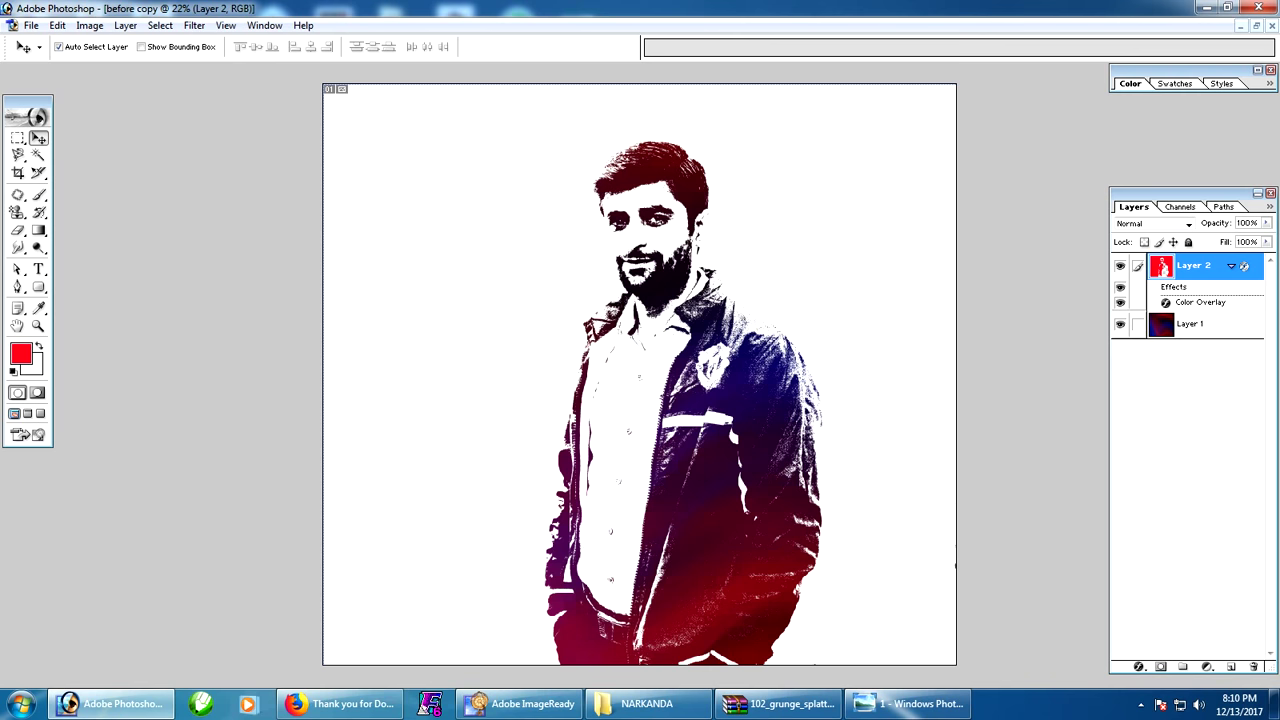
- Erase splatter shapes through Layer 2 at the right shoulder and hip with a 500 px brush
click(89, 25)
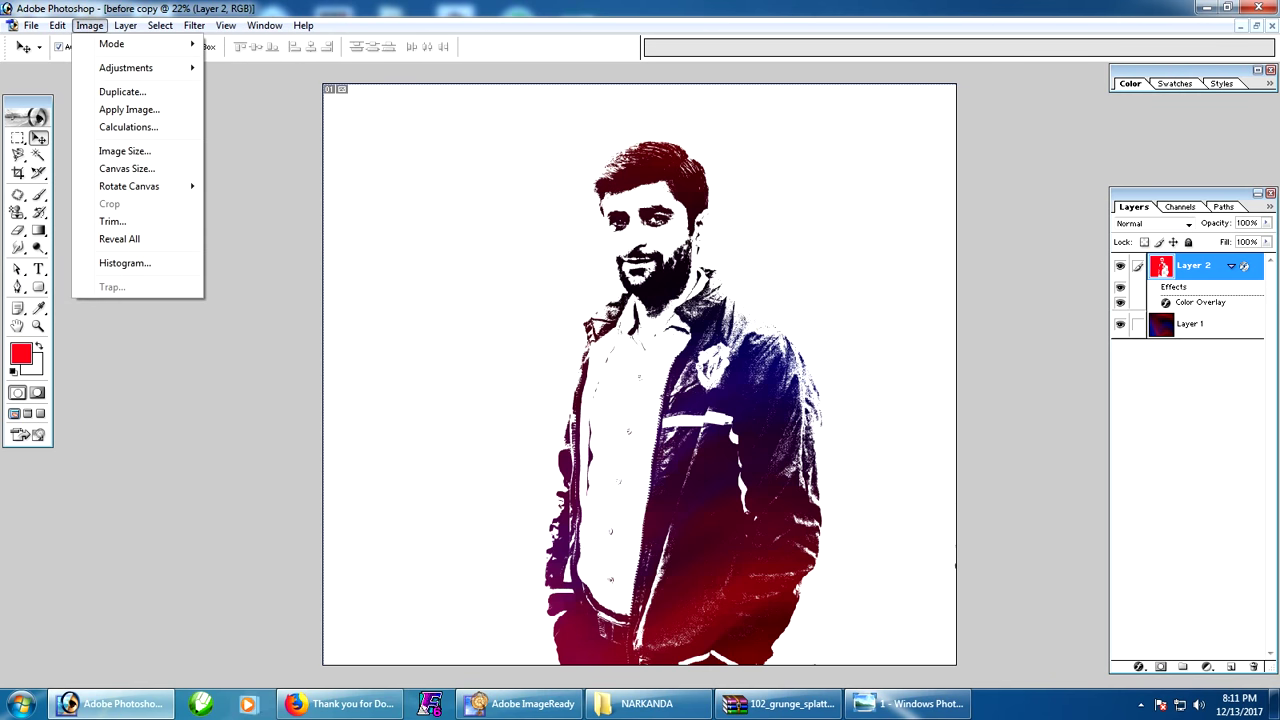
click(18, 229)
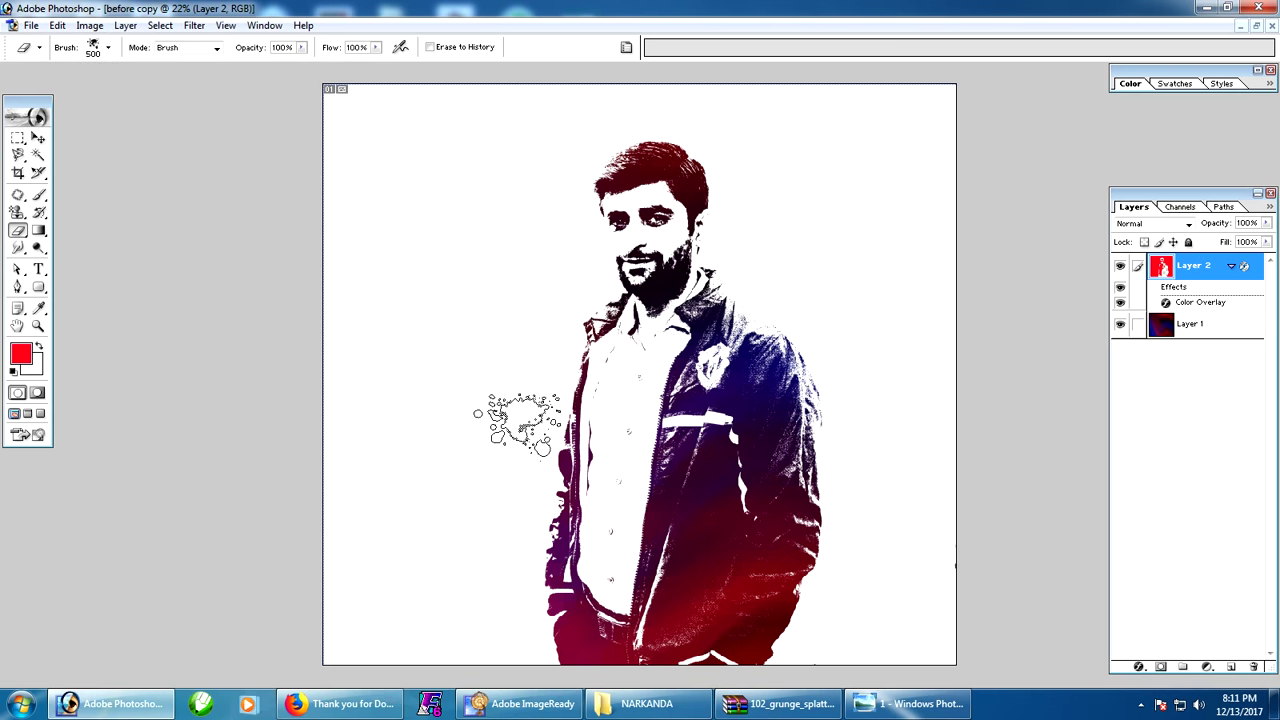
drag(790, 420, 795, 360)
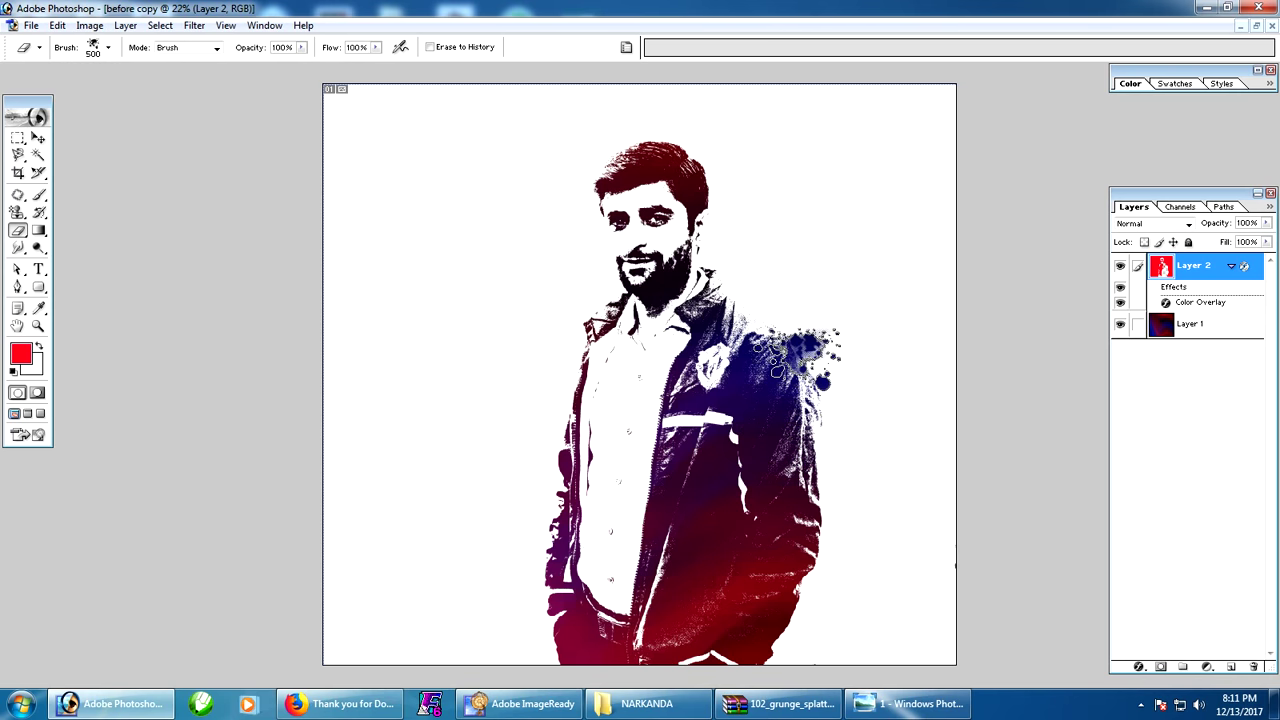
click(838, 442)
click(815, 588)
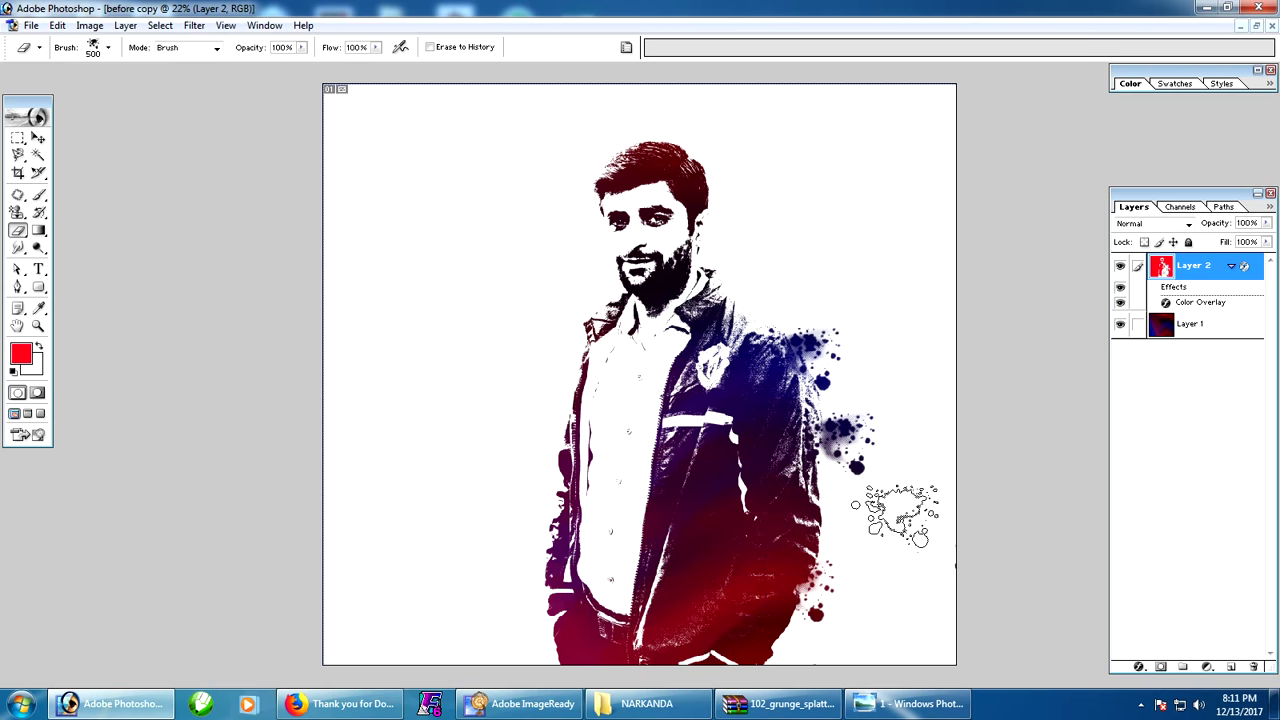
click(758, 314)
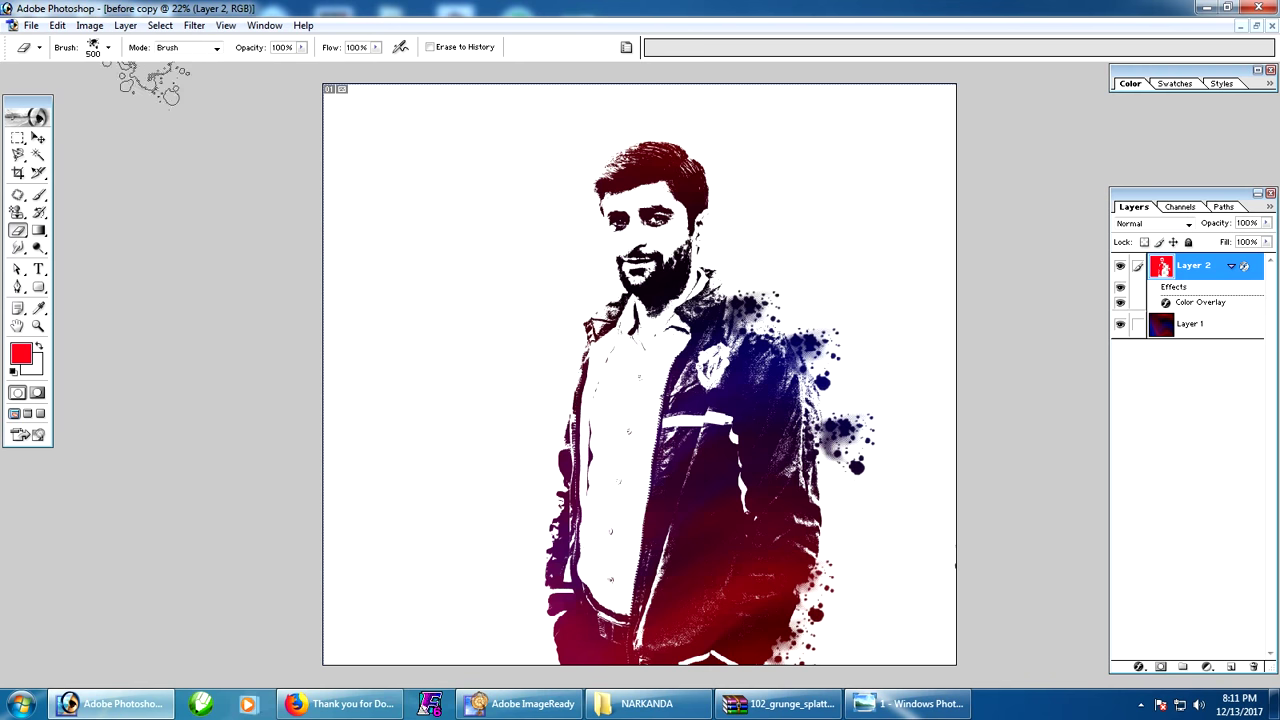
click(108, 47)
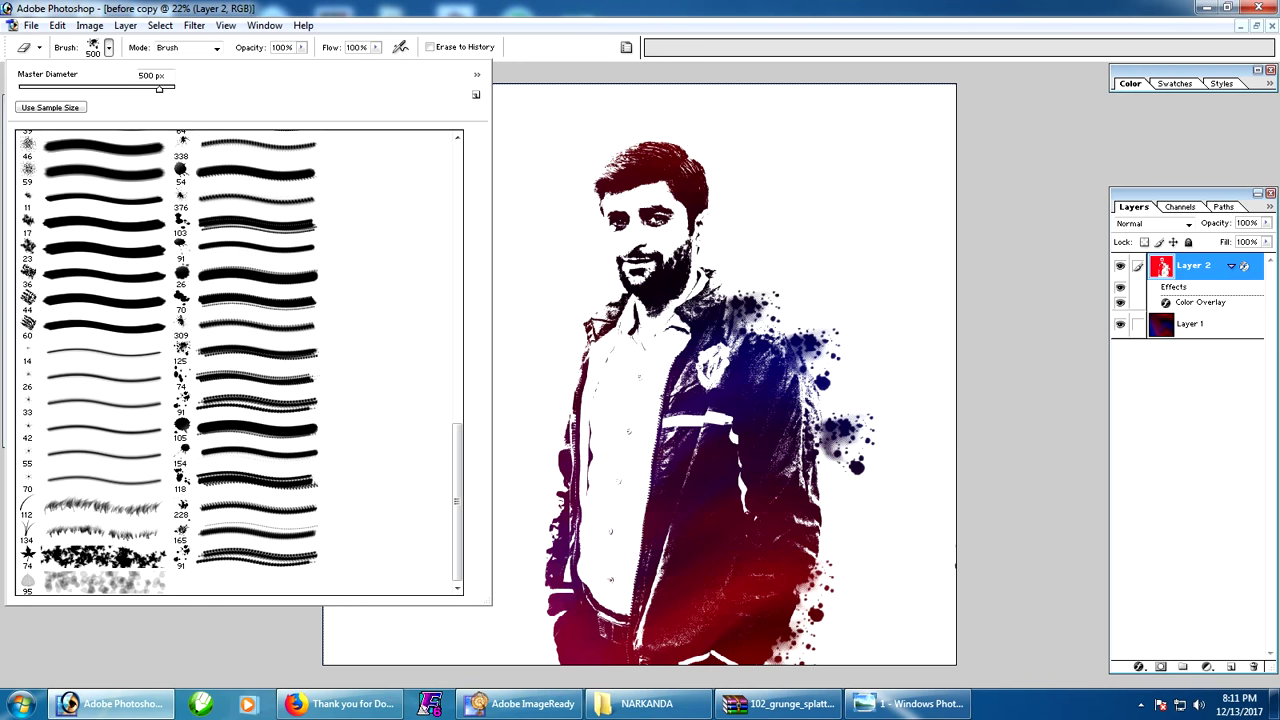
- Stamp 118 px splatter erasures along both sides and lower corners of the jacket
click(250, 480)
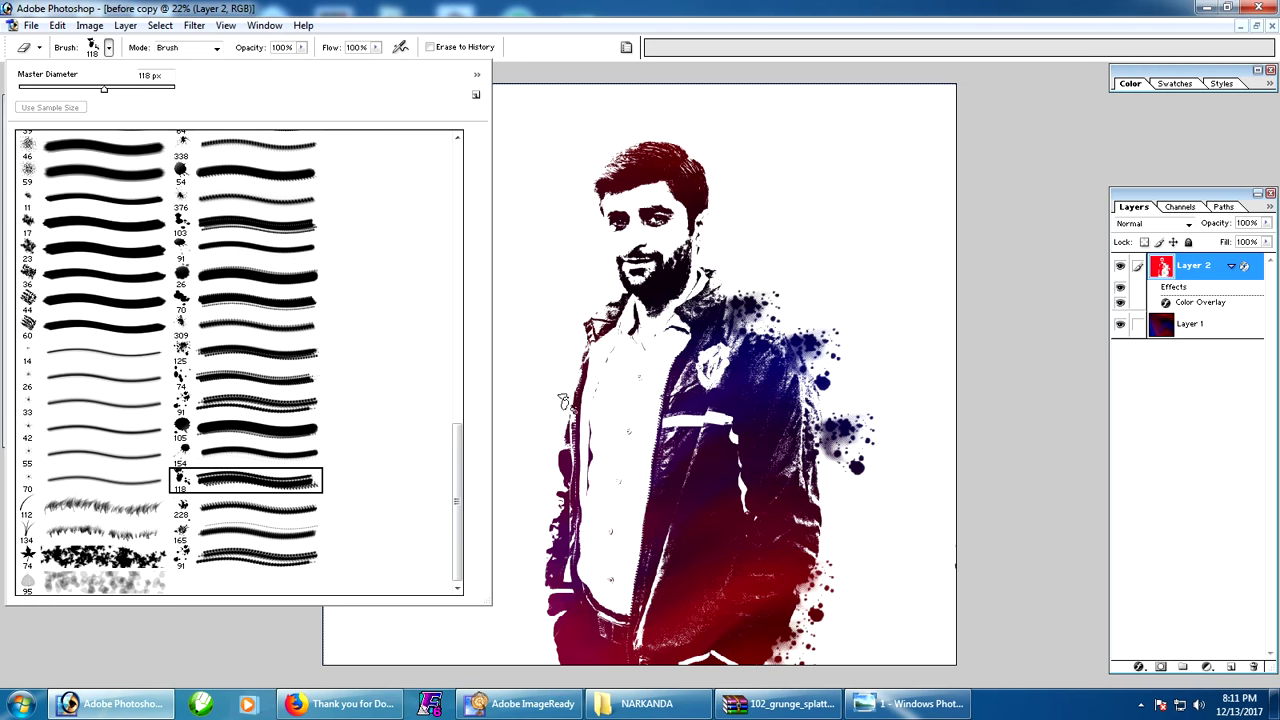
click(822, 492)
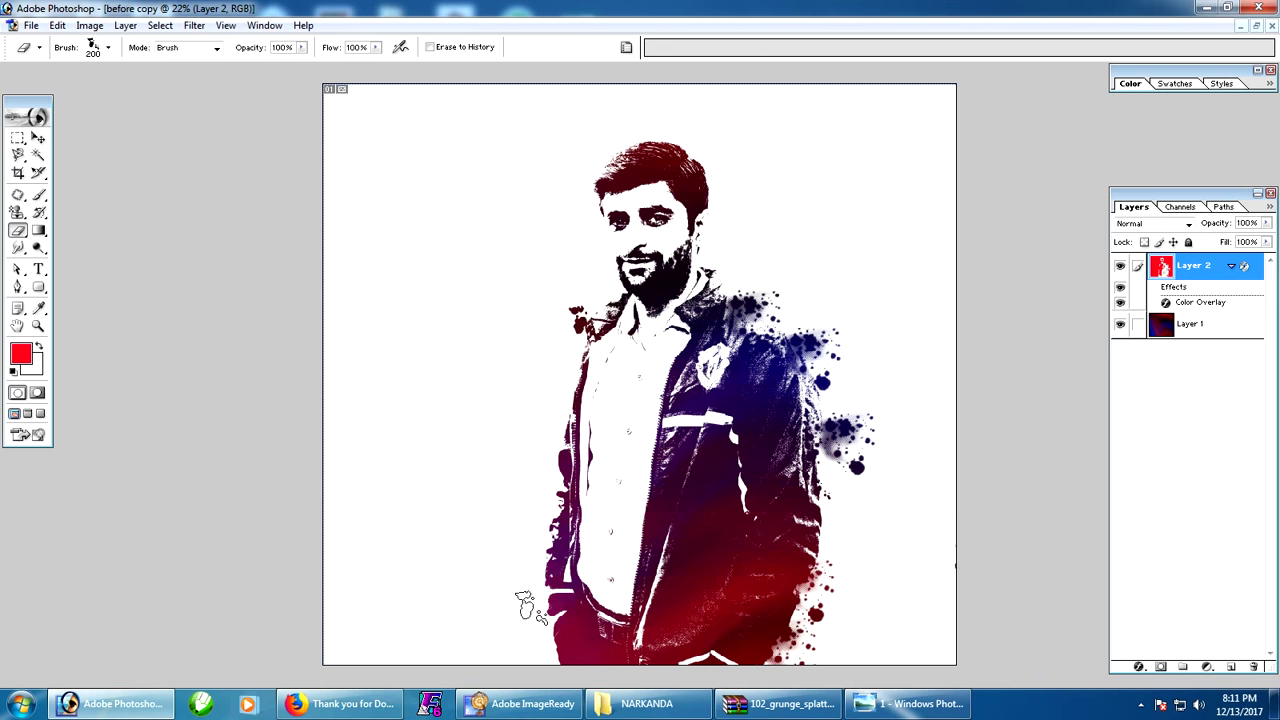
click(533, 528)
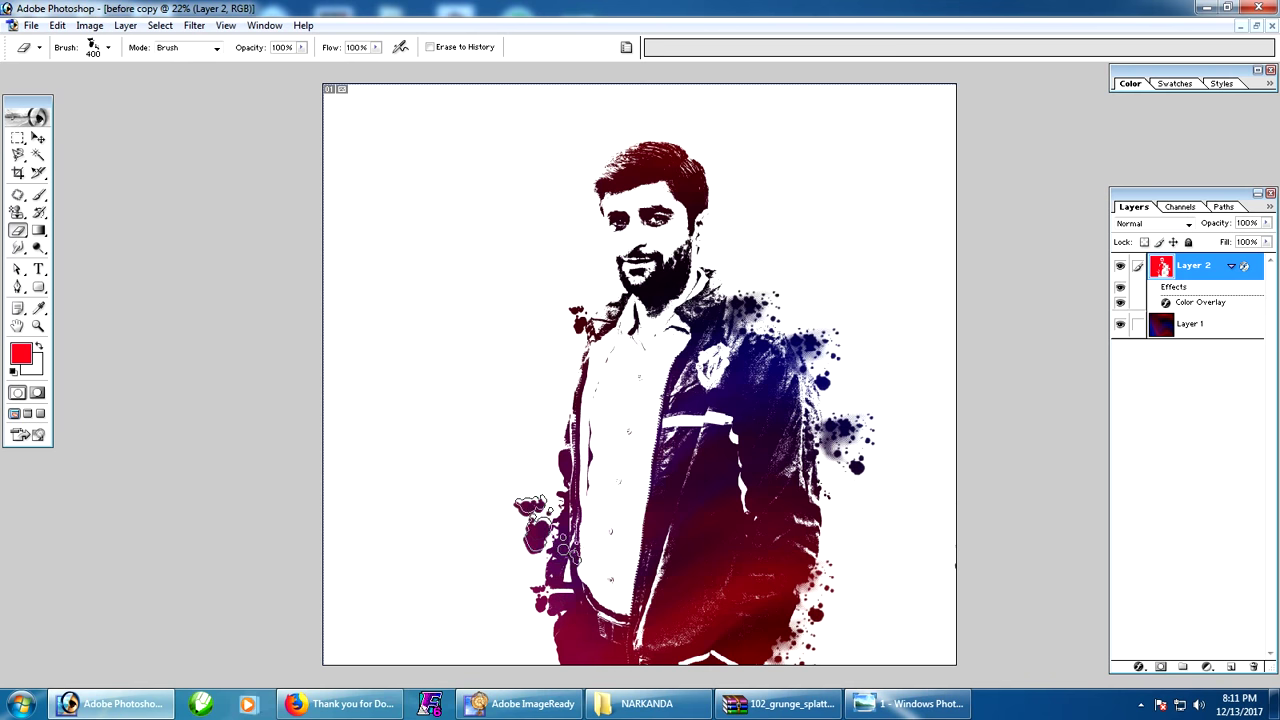
click(568, 435)
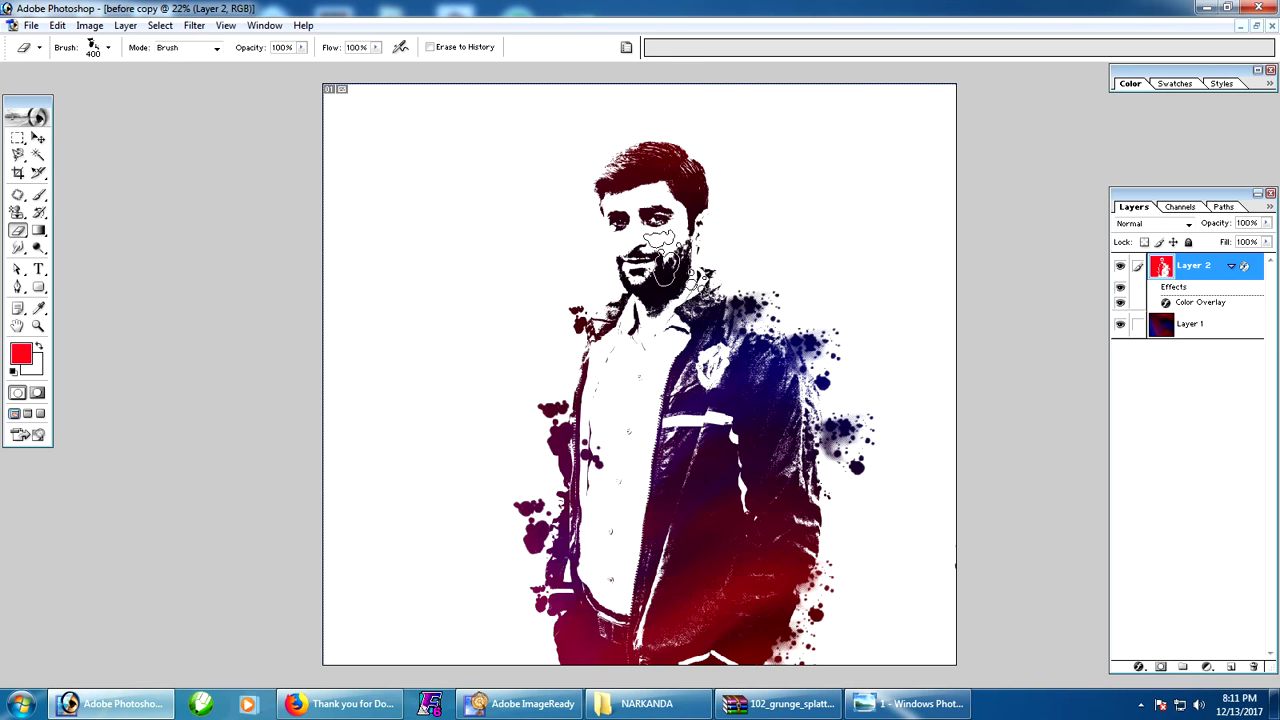
click(825, 515)
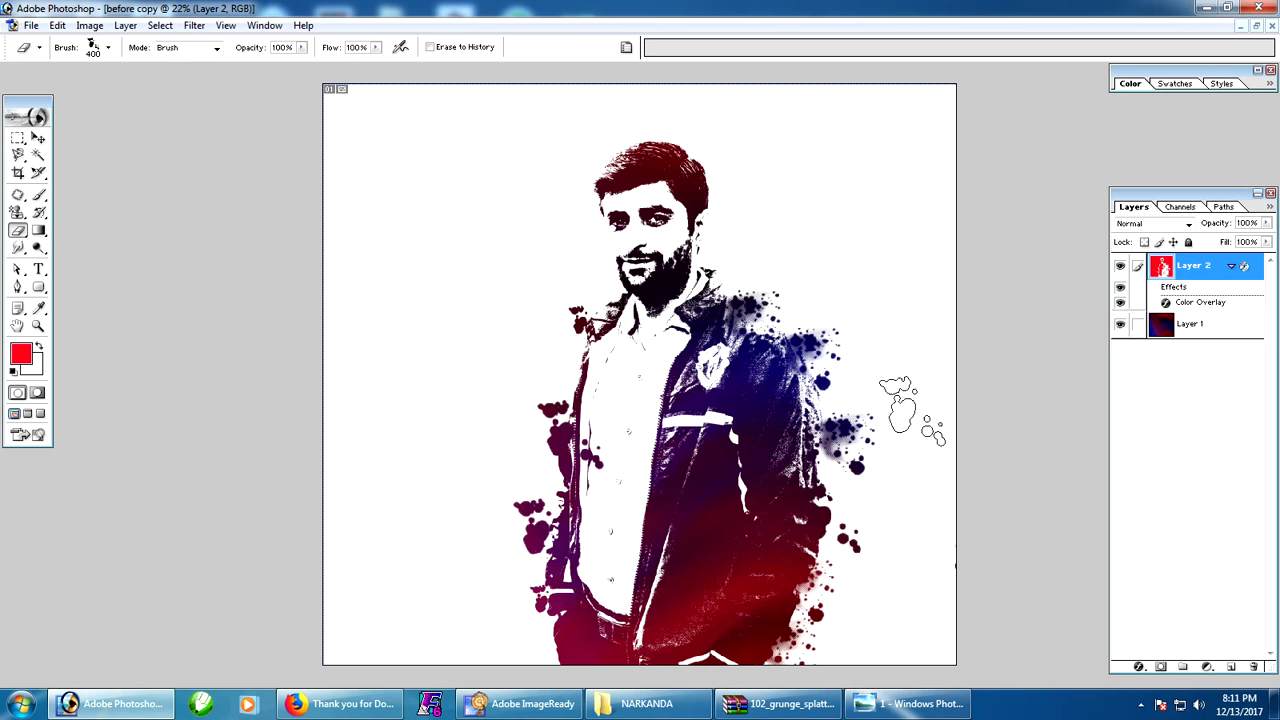
click(835, 482)
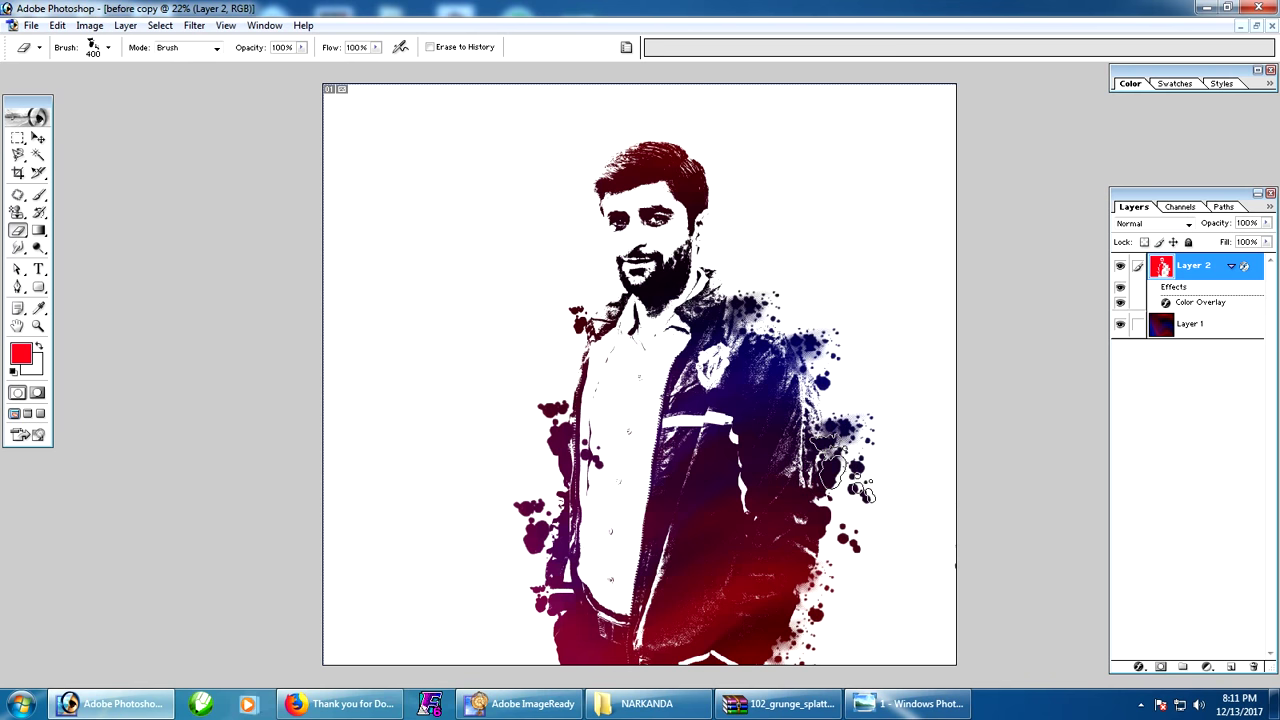
click(785, 315)
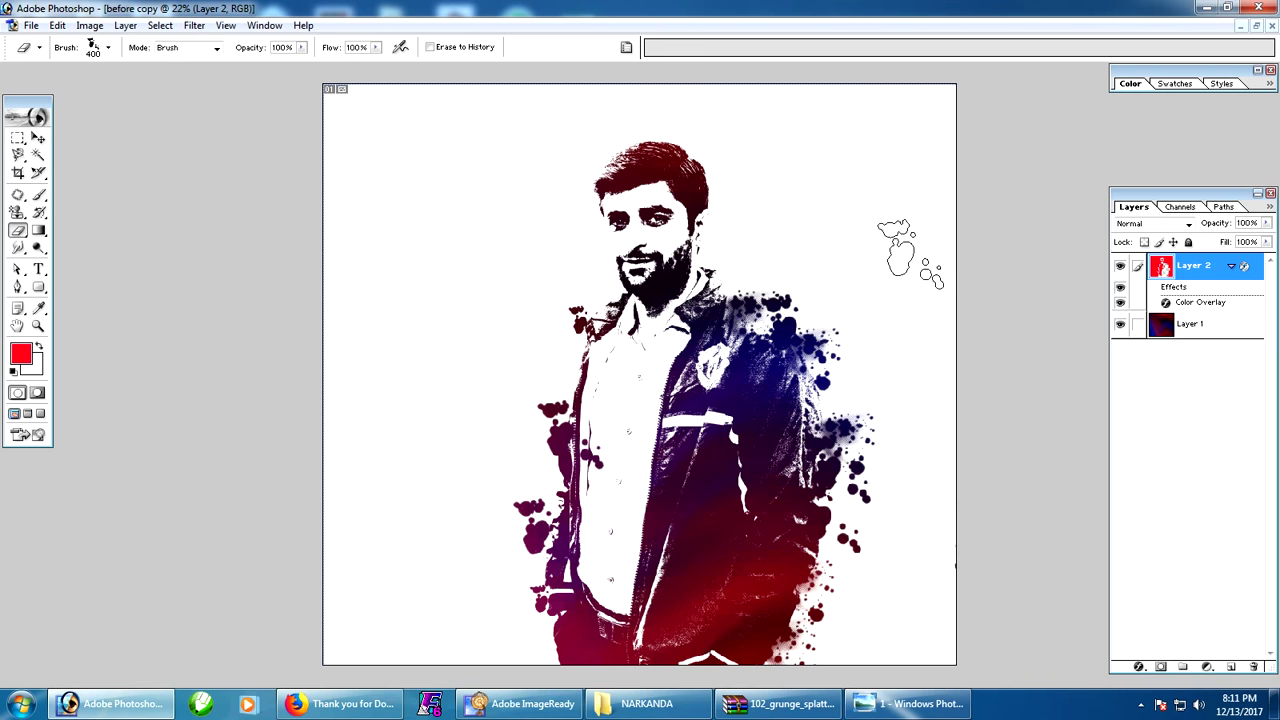
click(820, 395)
click(870, 478)
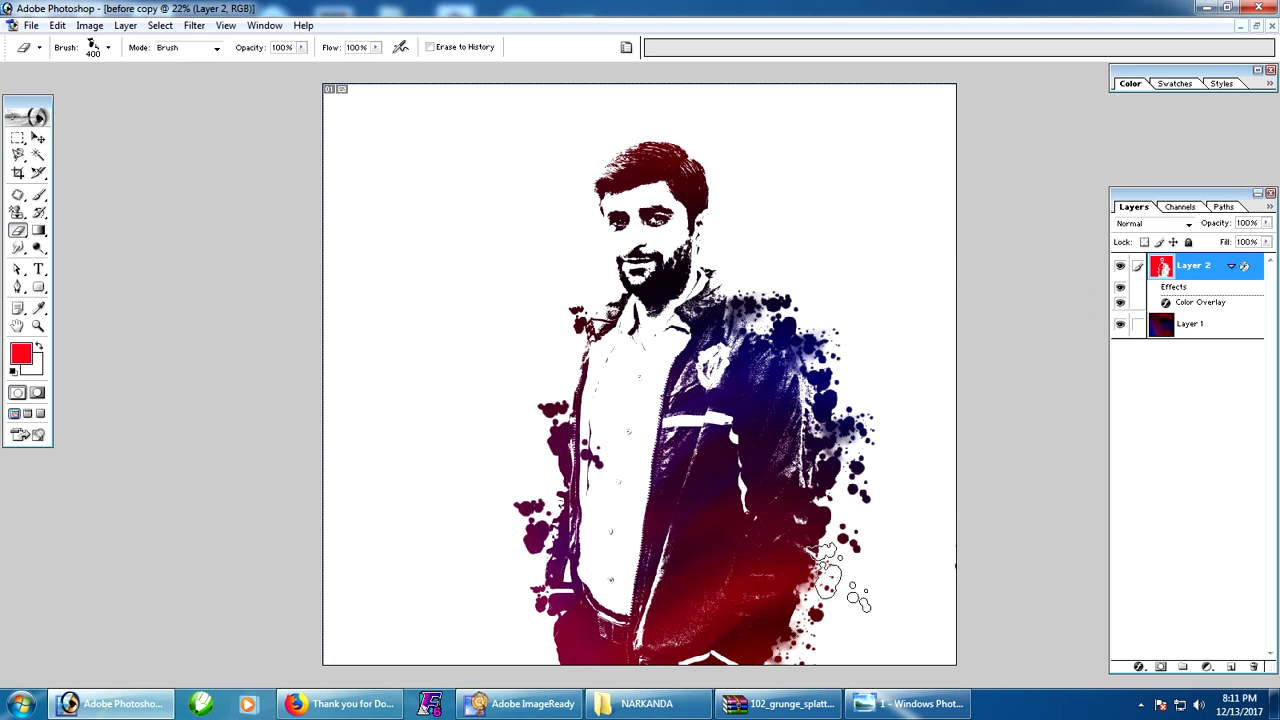
click(845, 572)
click(820, 615)
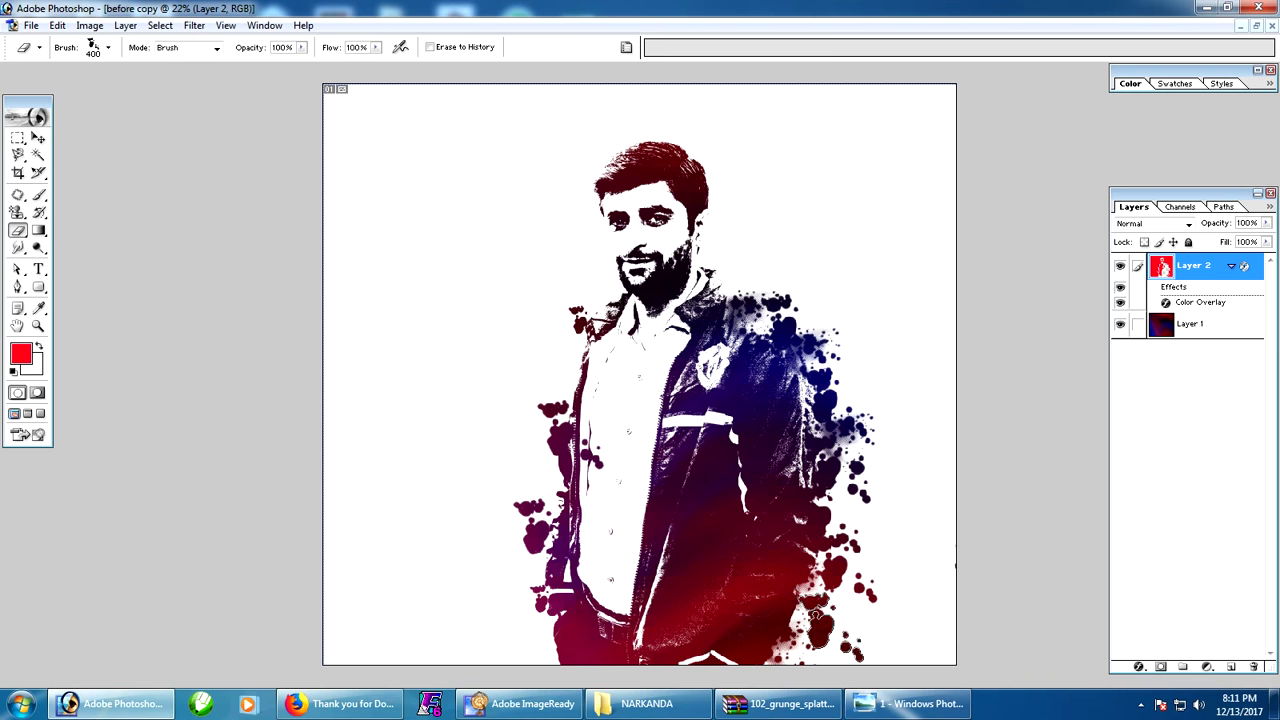
click(548, 620)
- Switch the eraser to the 91 px splatter brush preset
click(108, 47)
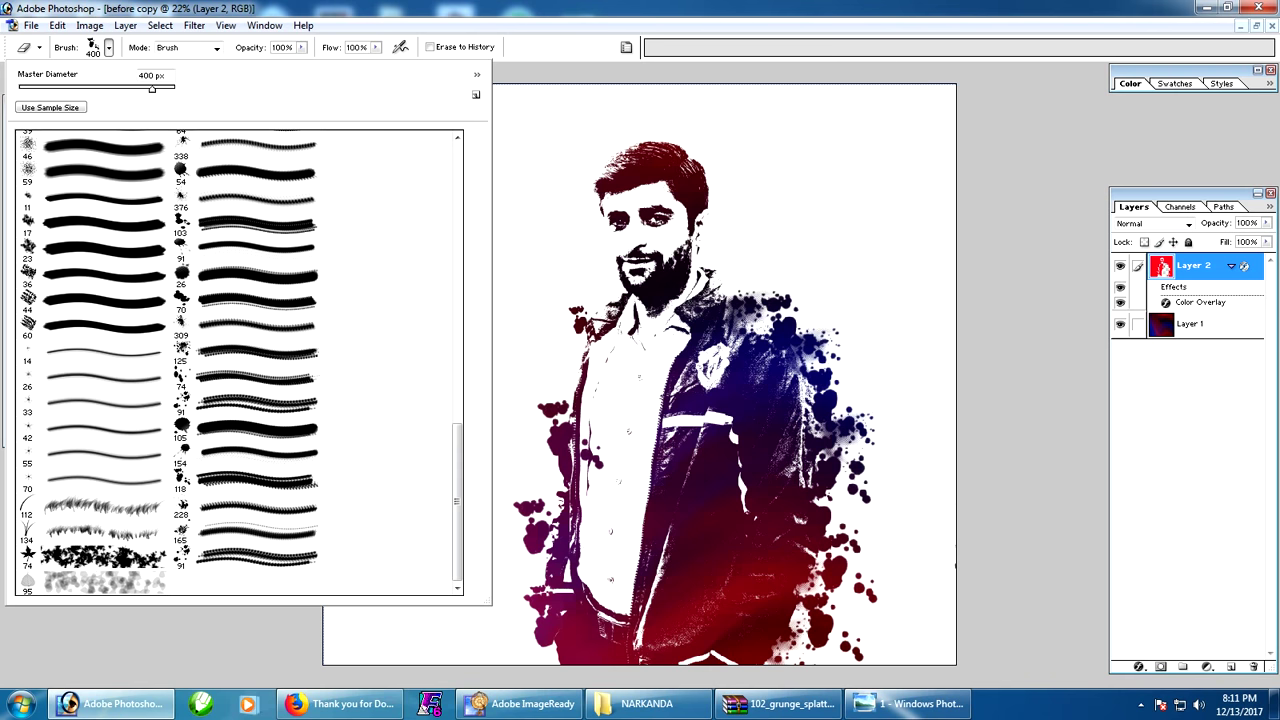
click(250, 429)
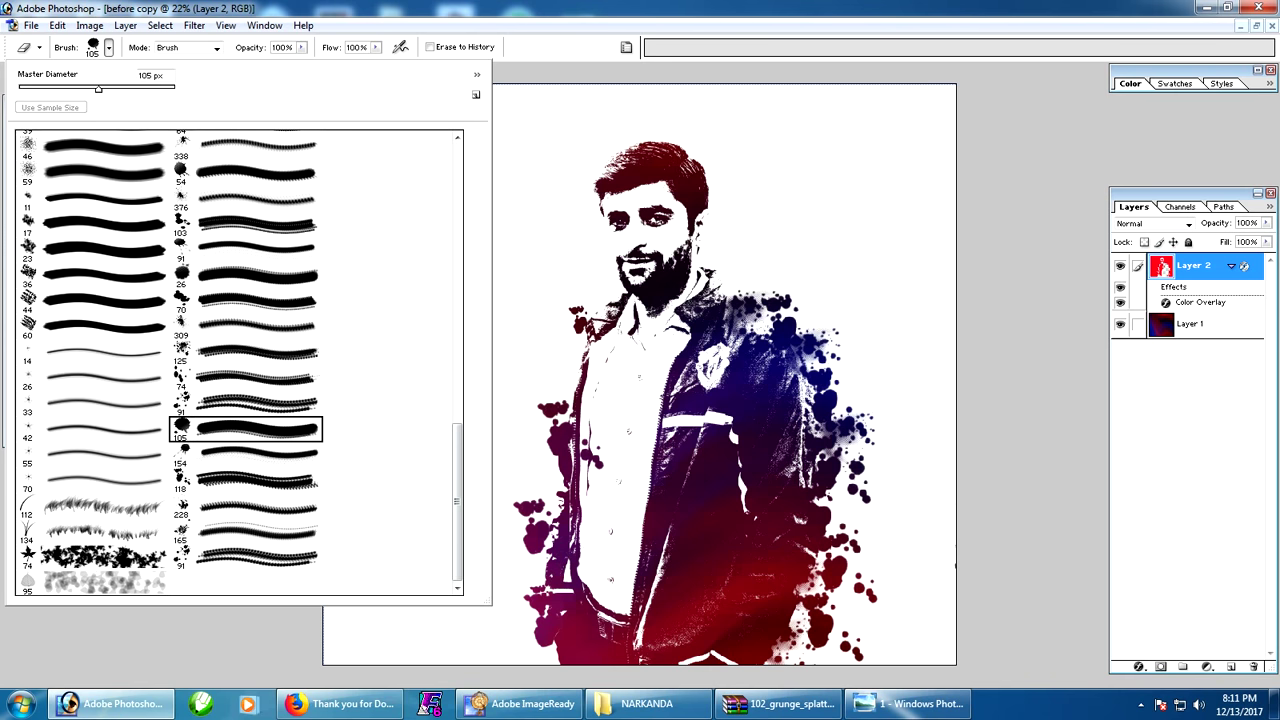
click(250, 403)
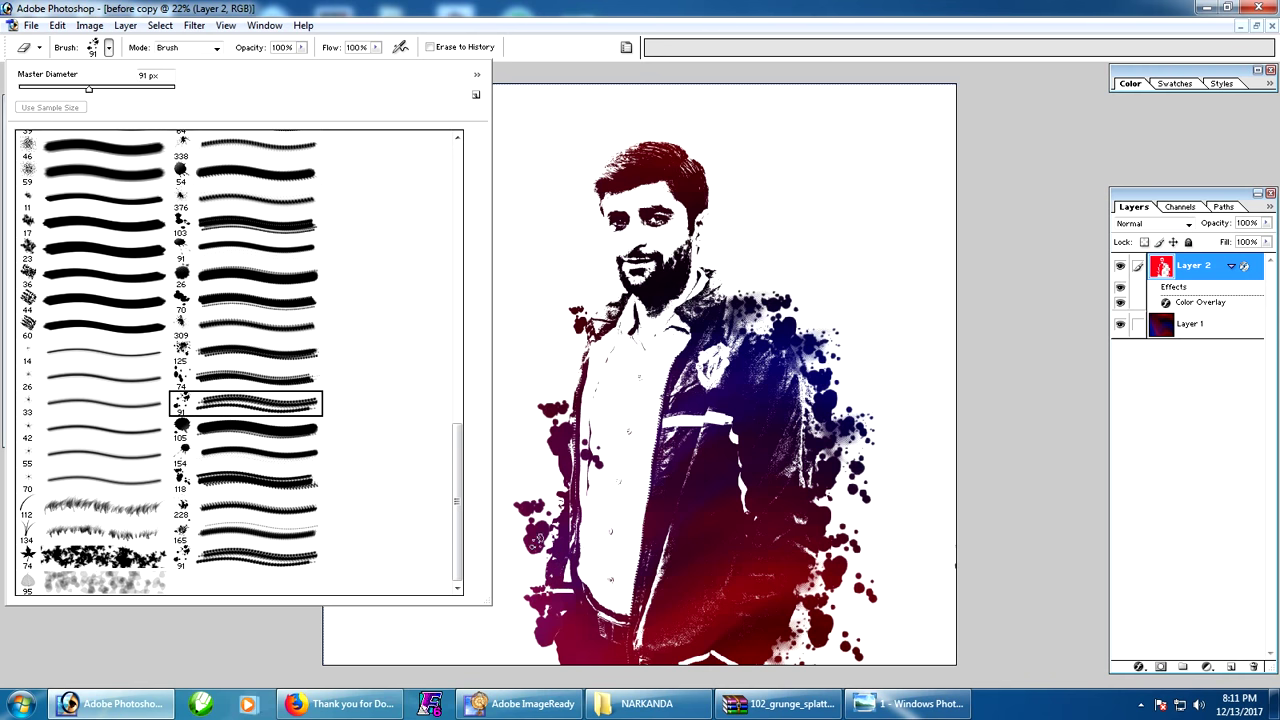
click(562, 543)
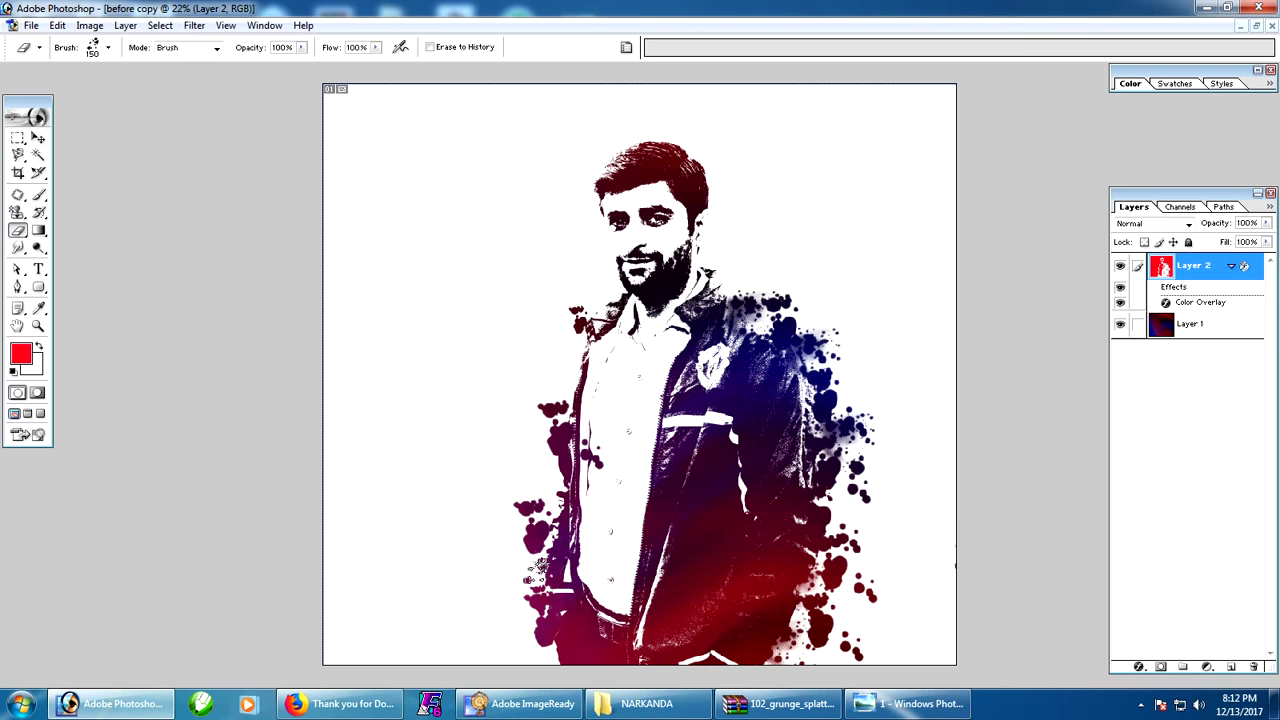
- Enlarge the eraser brush to 400 and add splatter dots along the figure's left side
click(528, 650)
key(bracketright)
click(548, 450)
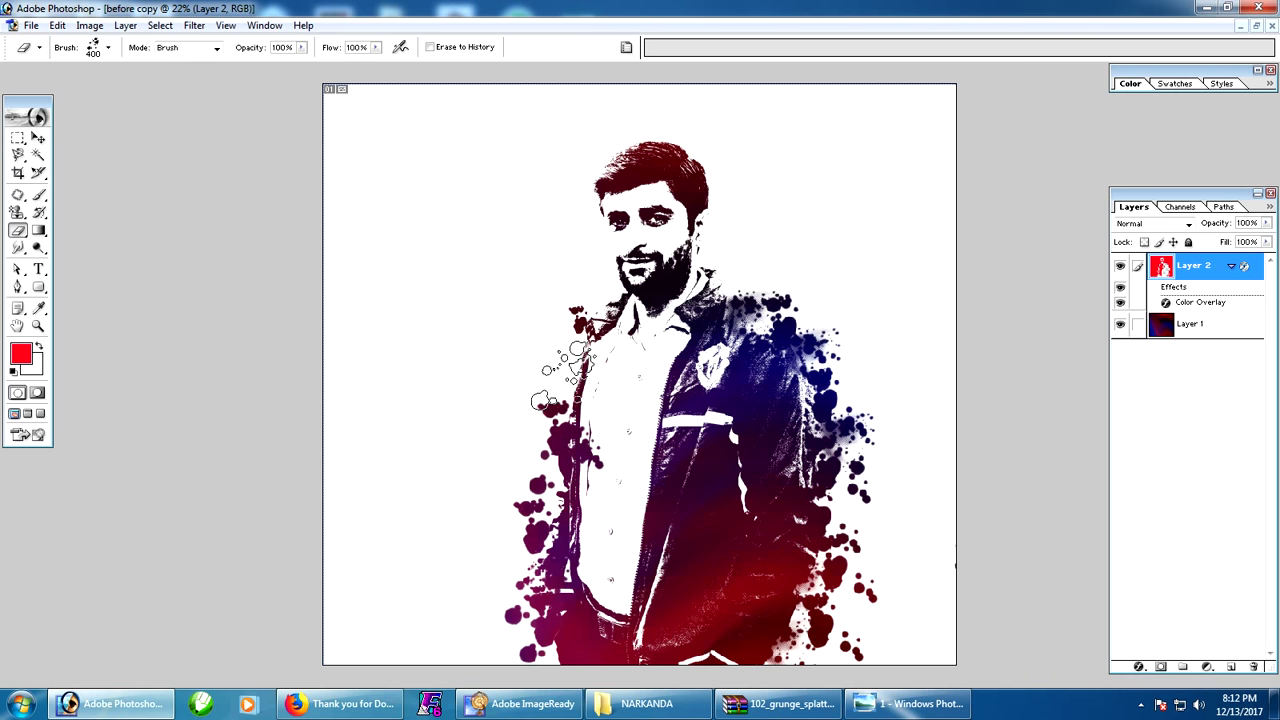
- Scatter splatter dots down the jacket's right side, the right canvas edge and above the shoulder
click(868, 490)
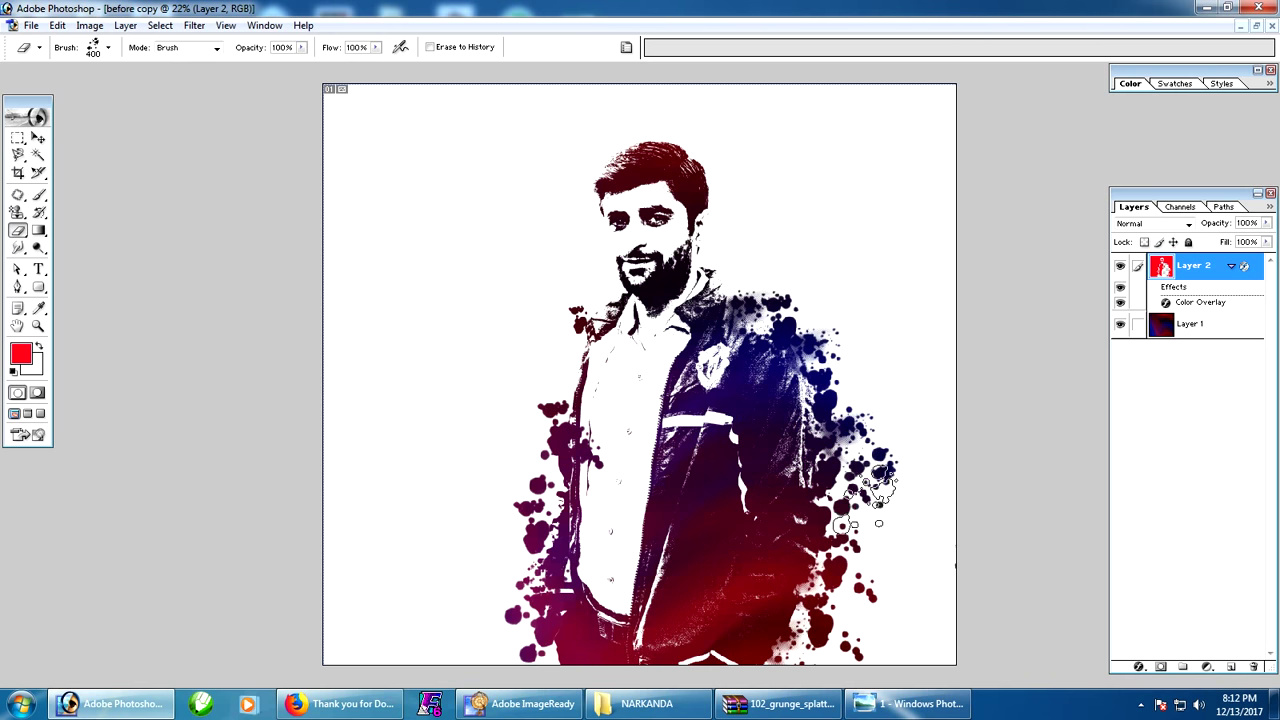
mouse_move(870, 490)
mouse_down()
mouse_move(916, 614)
mouse_move(893, 378)
mouse_move(935, 360)
mouse_move(945, 340)
mouse_up()
drag(935, 478, 935, 620)
mouse_move(871, 314)
mouse_down()
mouse_move(820, 290)
mouse_move(895, 270)
mouse_move(914, 214)
mouse_up()
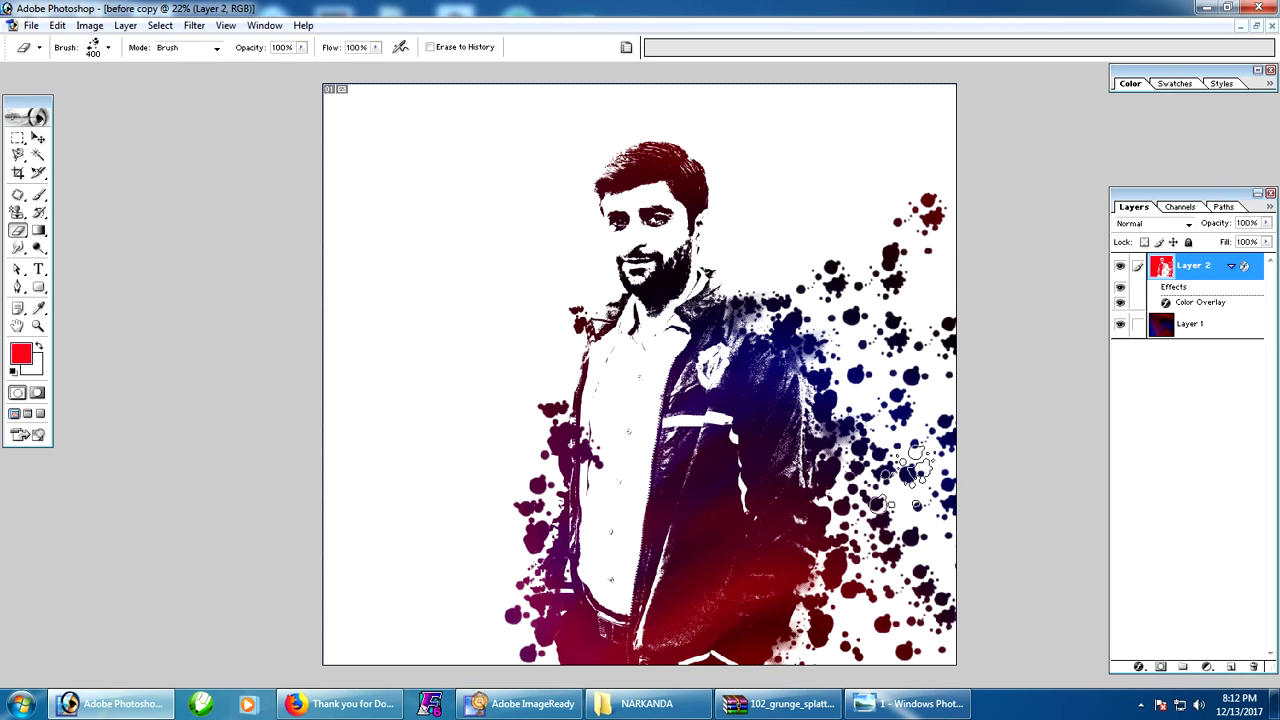
drag(905, 300, 940, 280)
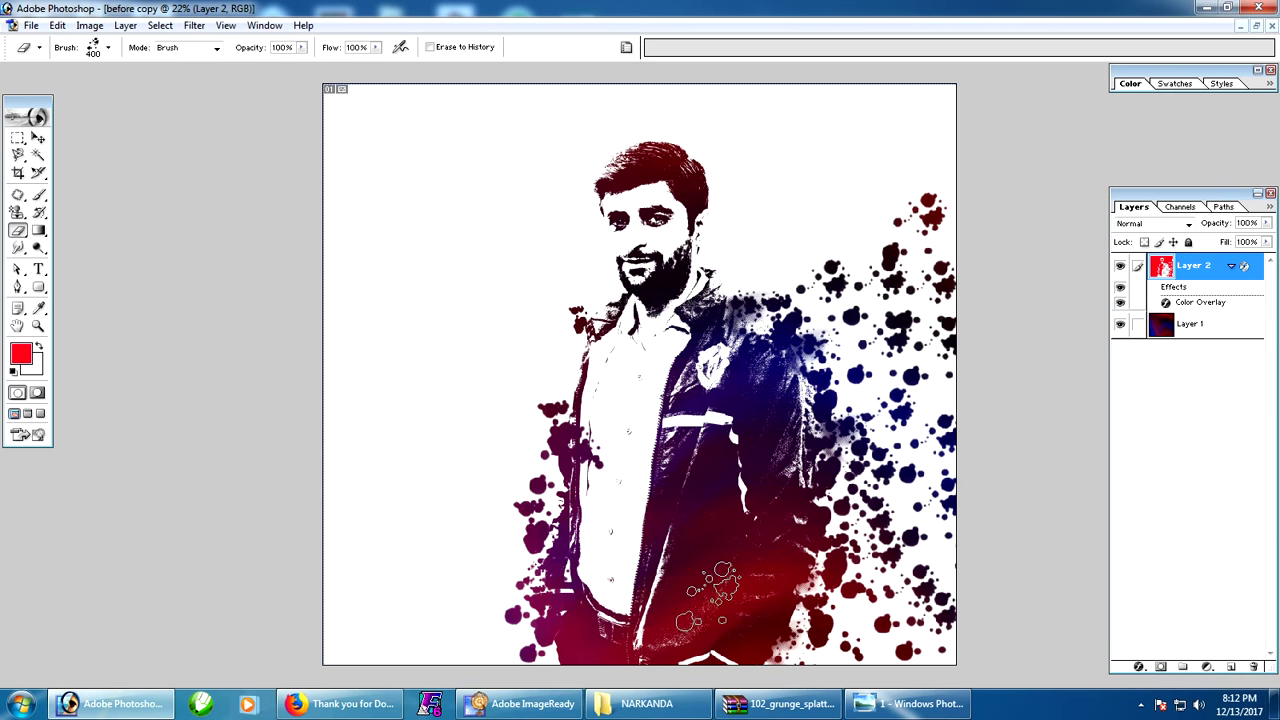
- Add more splatter dots over the shirt's left side, then switch to the Move tool
drag(610, 435, 557, 369)
click(575, 359)
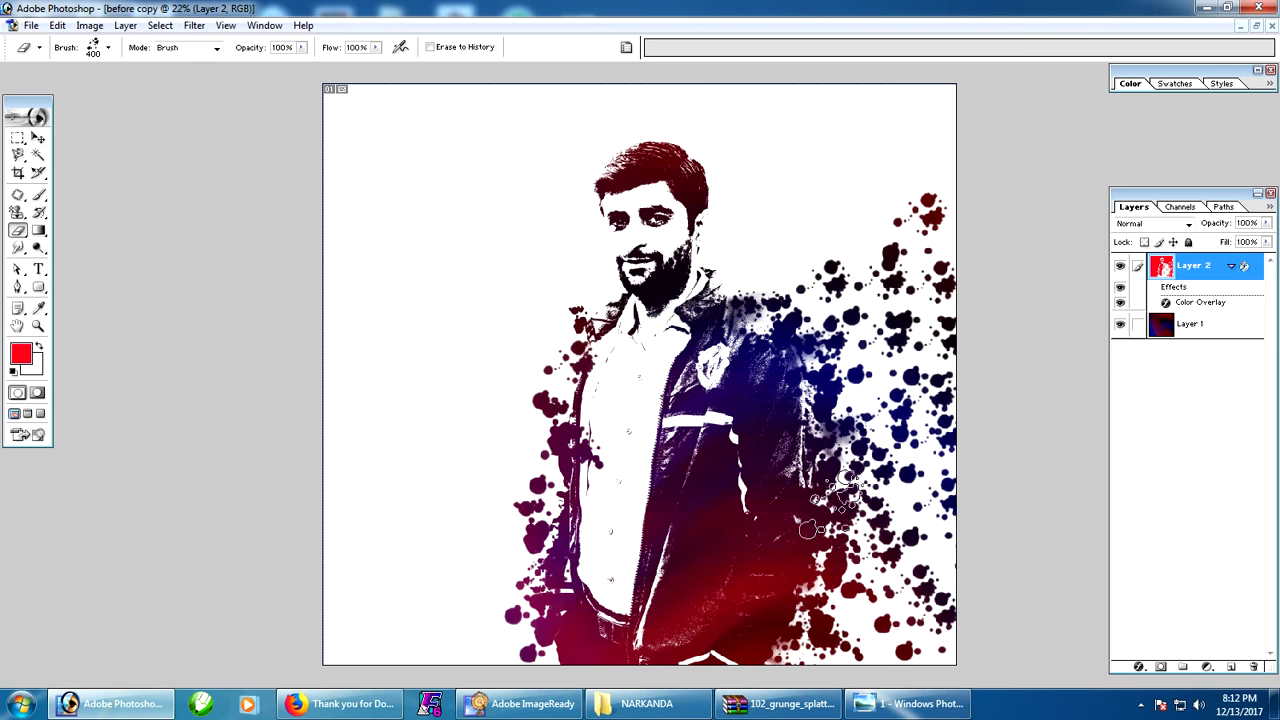
key(v)
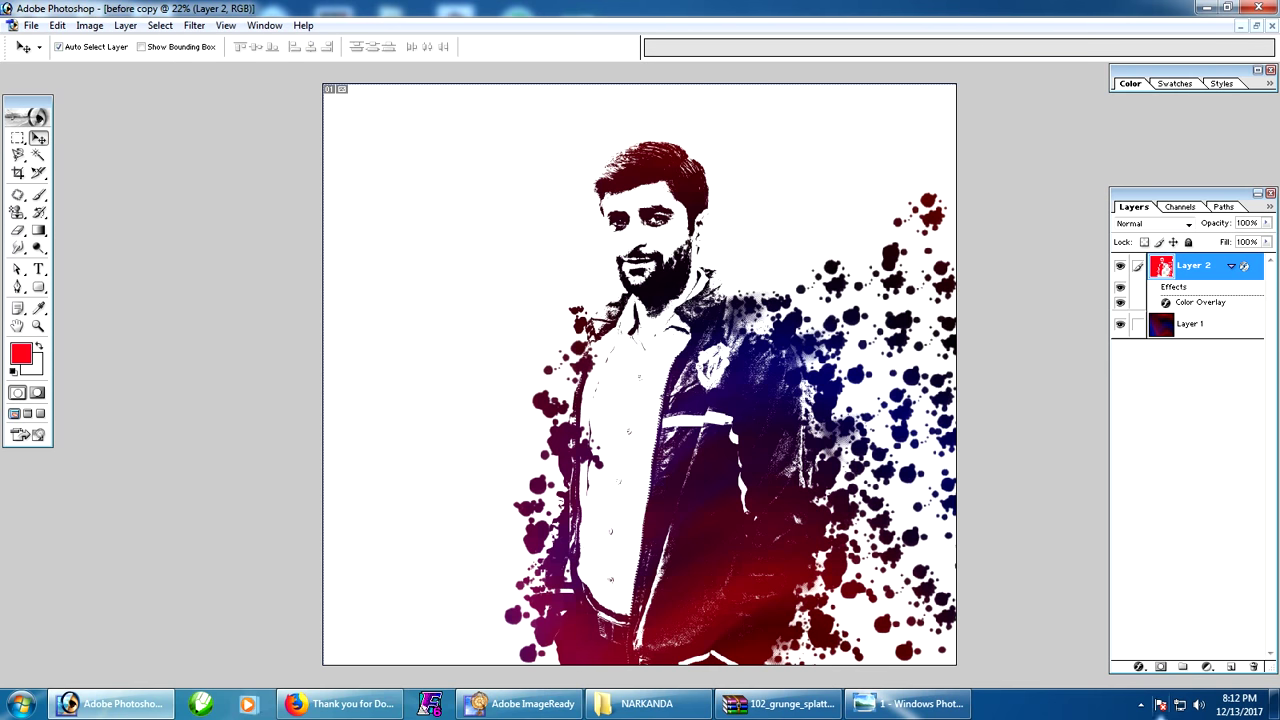
click(1141, 703)
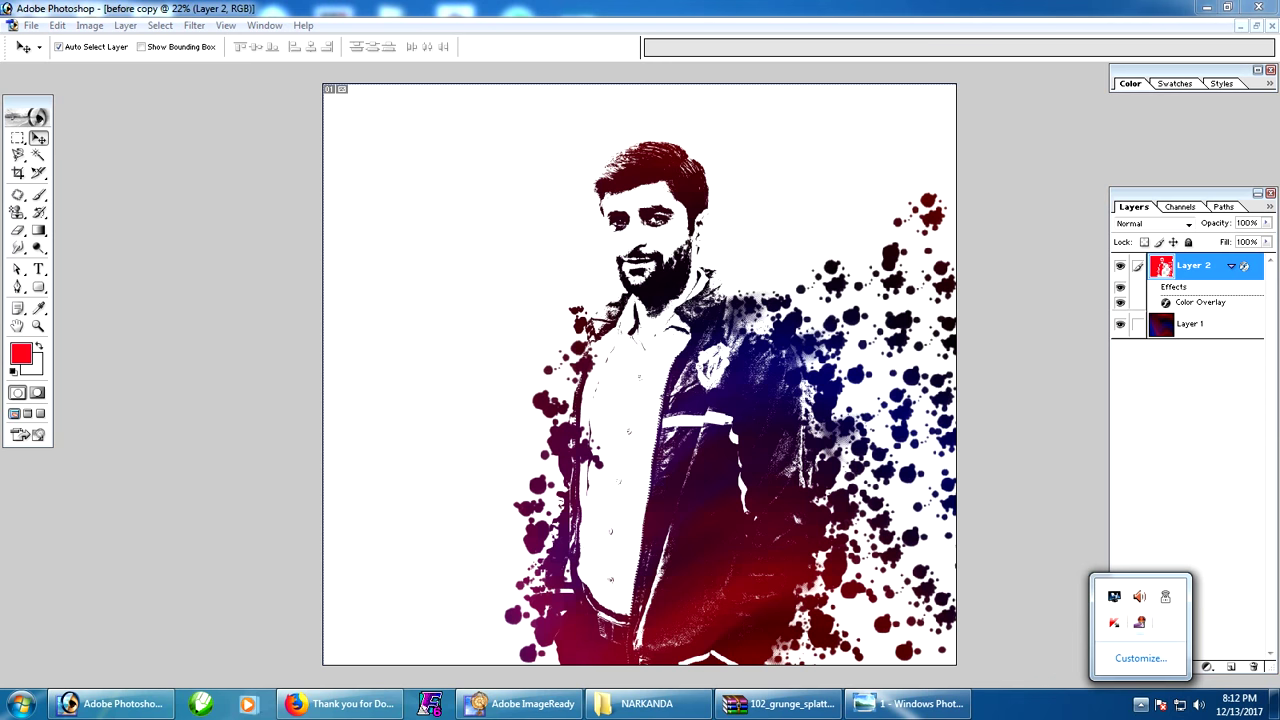